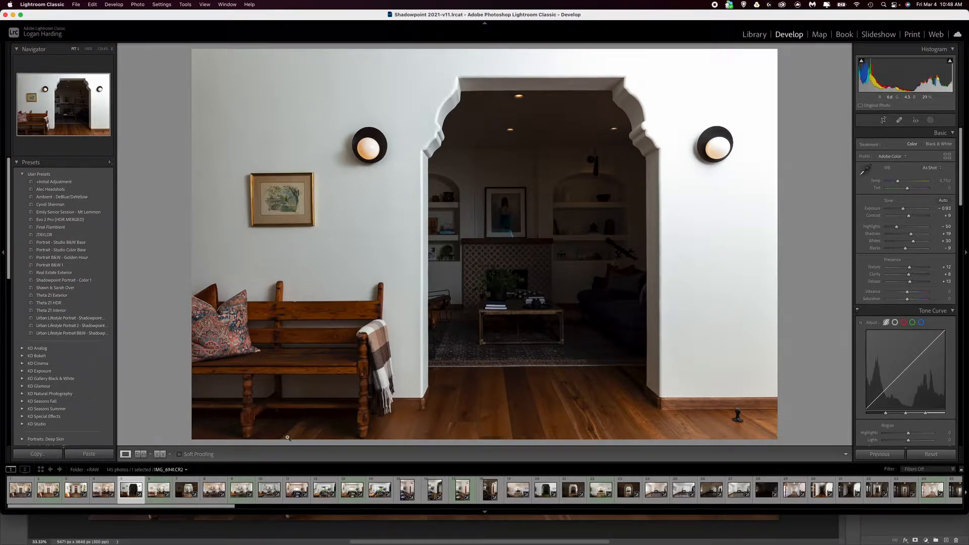
# Look through the three archway exposures, IMG_6941.CR2, IMG_6943.CR2 and IMG_6939.CR2, ending on IMG_6939.CR2
pyautogui.press('Right')
pyautogui.press('Right')
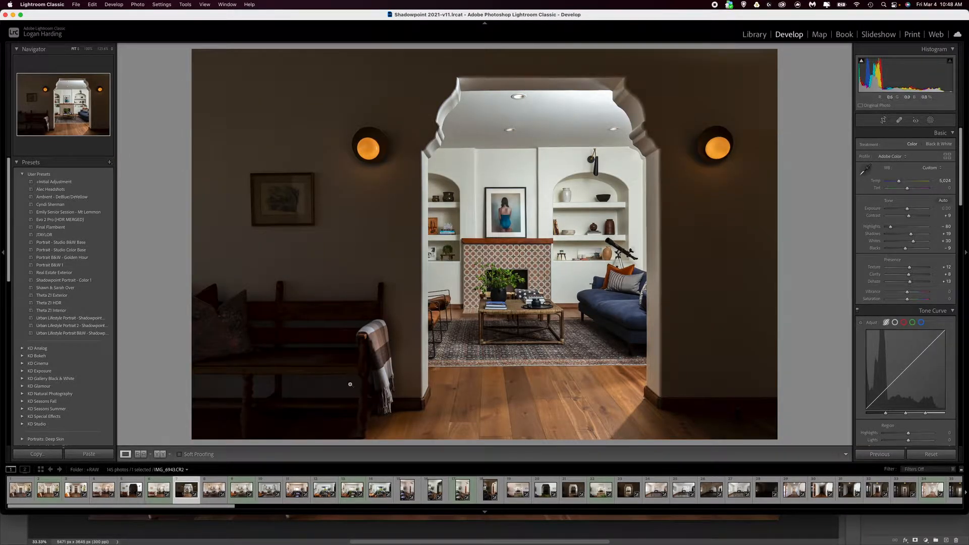
pyautogui.press('Left')
pyautogui.press('Left')
pyautogui.press('Left')
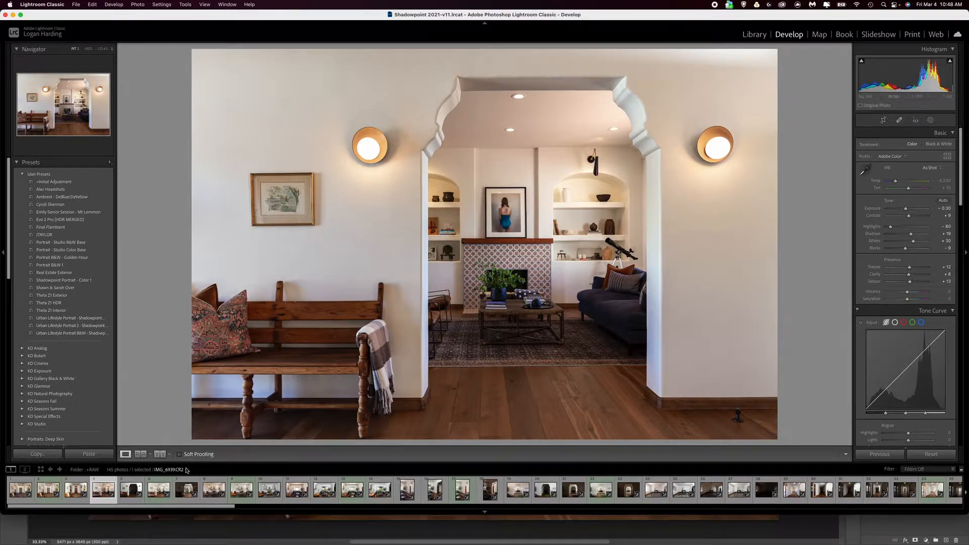
# Compare IMG_6939.CR2 before and after its edits in side-by-side, split and stacked layouts, and return to the single-photo view
pyautogui.click(160, 454)
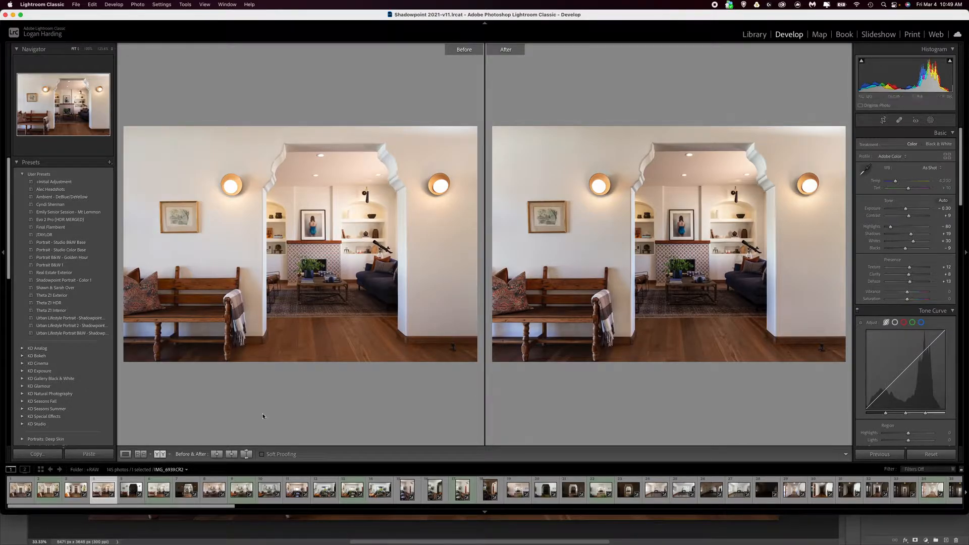
pyautogui.hotkey('shift', 'y')
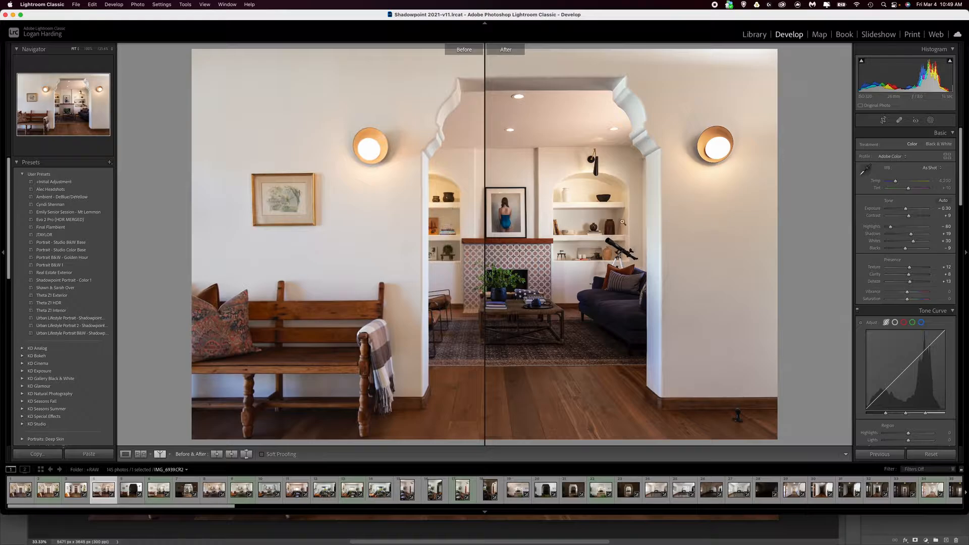
pyautogui.click(159, 454)
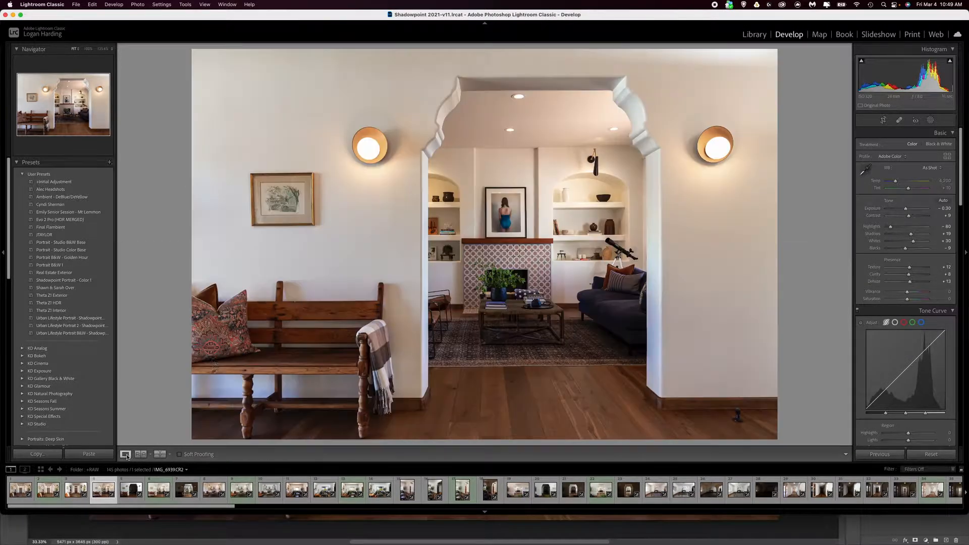
pyautogui.click(125, 454)
# Review the HSL saturation adjustments and the lens correction profile settings applied to IMG_6939.CR2
pyautogui.moveTo(962, 193); pyautogui.dragTo(965, 261)
pyautogui.click(890, 198)
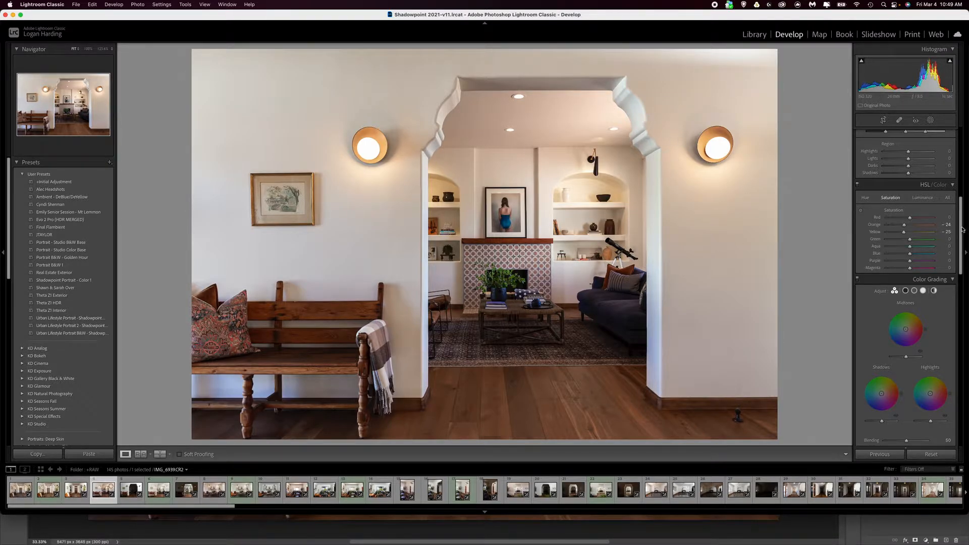
pyautogui.moveTo(962, 229); pyautogui.dragTo(967, 360)
pyautogui.scroll(5, 867, 254)
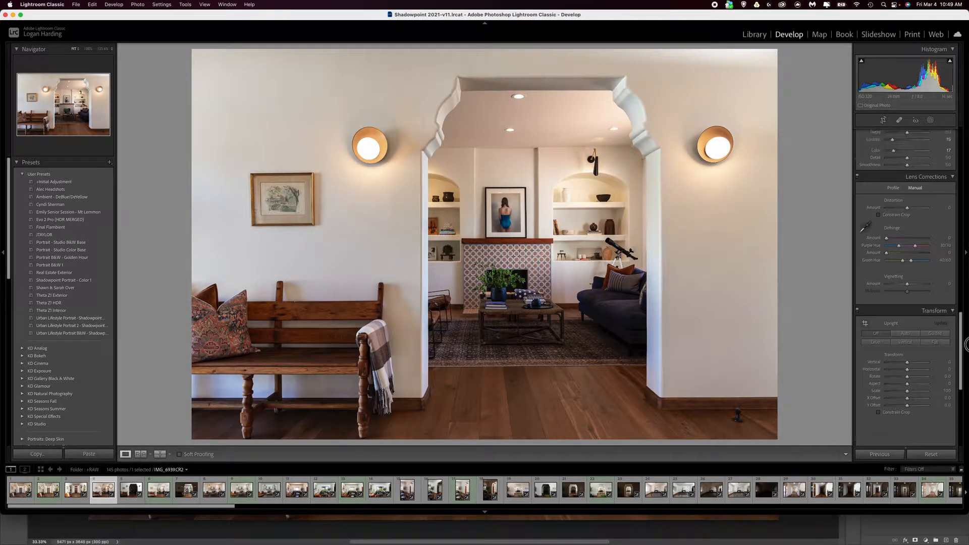
pyautogui.click(893, 249)
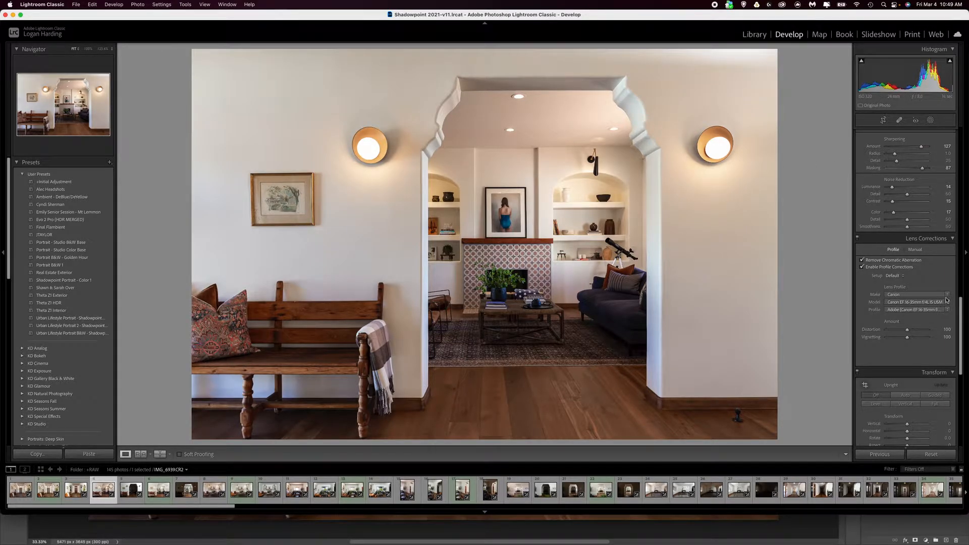
pyautogui.moveTo(960, 308); pyautogui.dragTo(941, 281)
pyautogui.scroll(10, 940, 282)
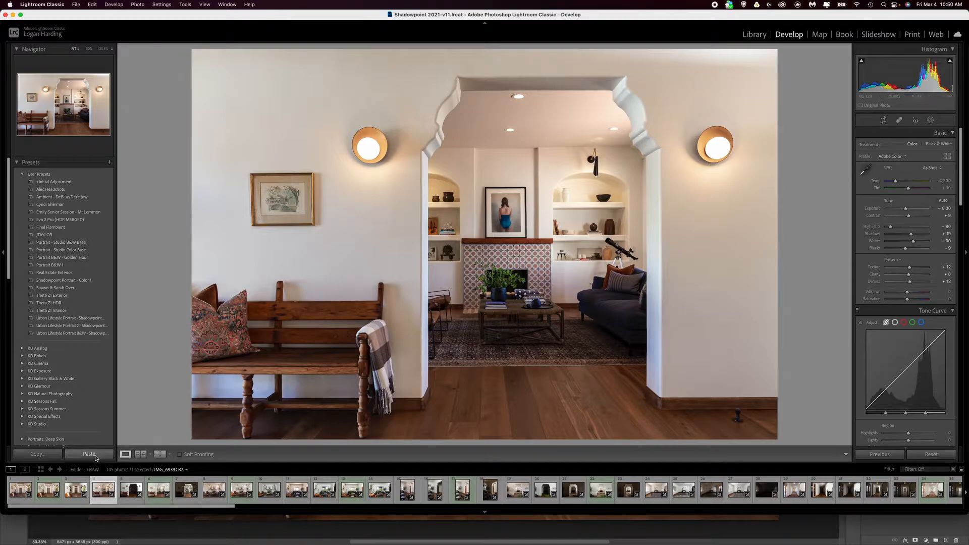
# Compare IMG_6941.CR2 and IMG_6943.CR2 before and after their edits in the left/right layout
pyautogui.click(126, 497)
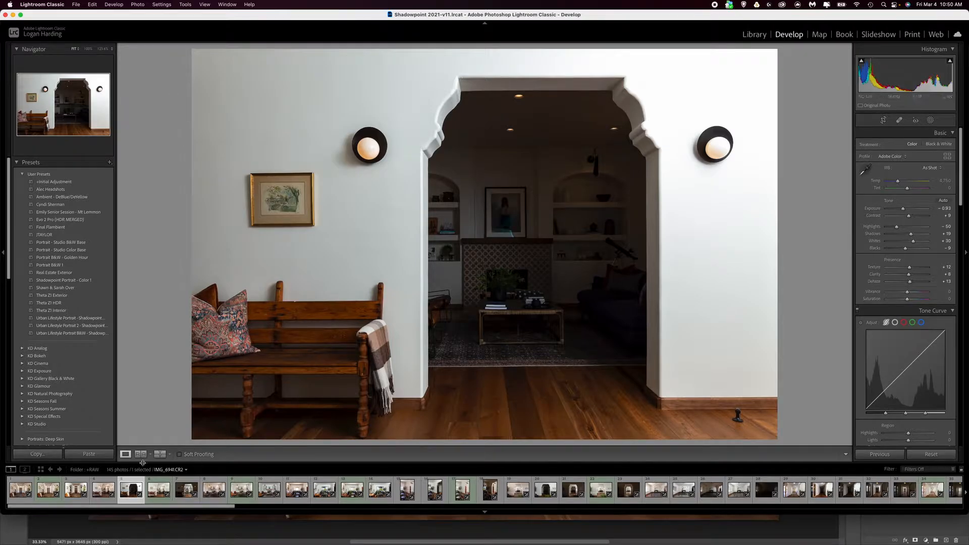
pyautogui.click(162, 457)
pyautogui.click(169, 454)
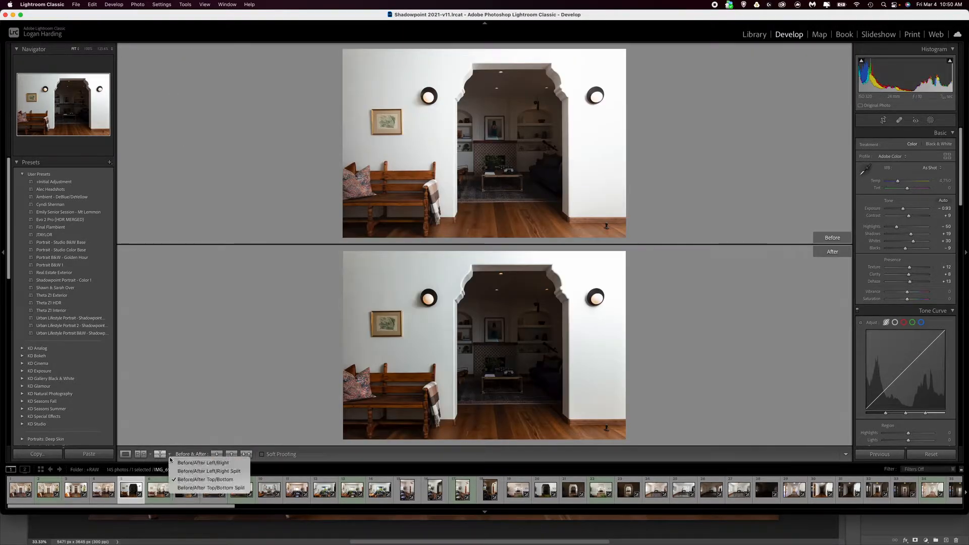
pyautogui.click(193, 464)
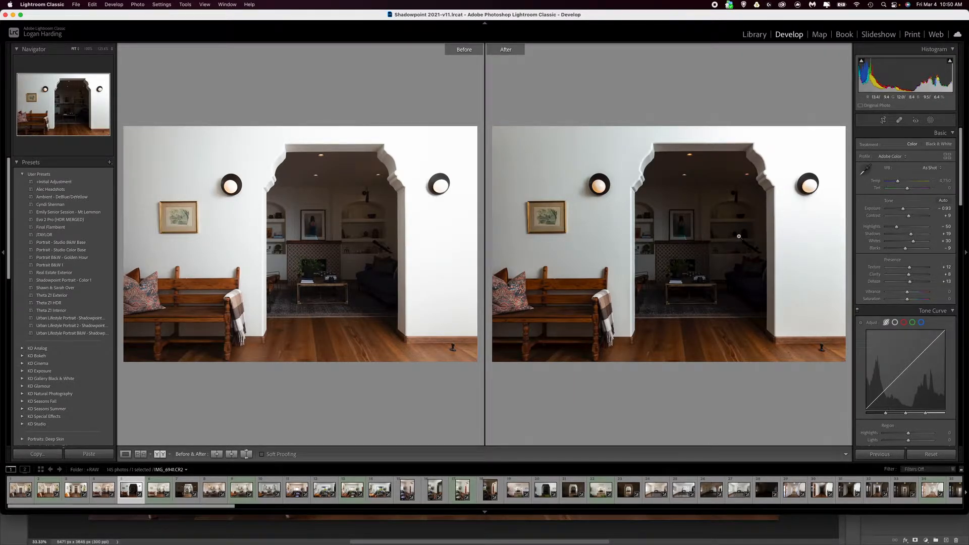
pyautogui.click(186, 490)
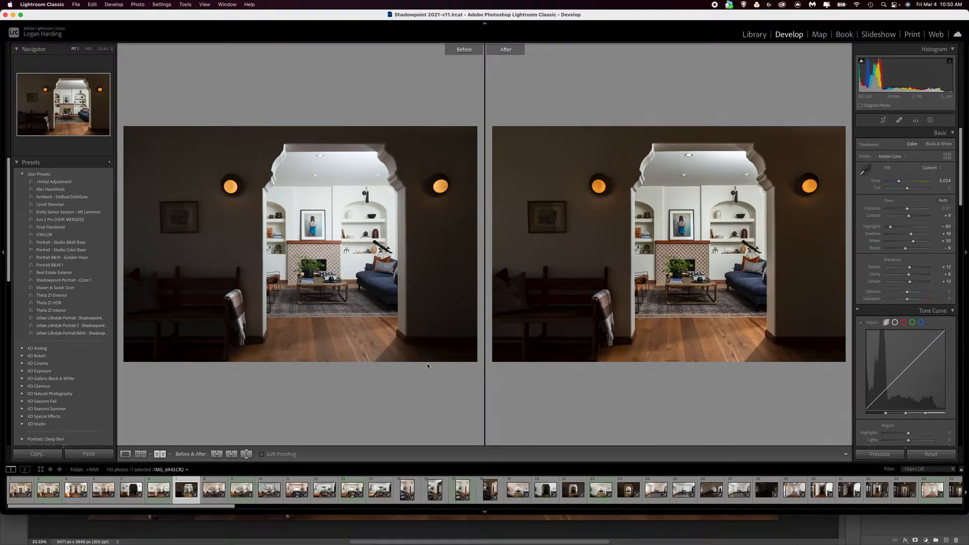
# Switch to Photoshop and hide Layer 1 and the IMG_6939.CR2 copy layer, keeping the IMG_6939.CR2 layer visible
pyautogui.press('super+Tab')
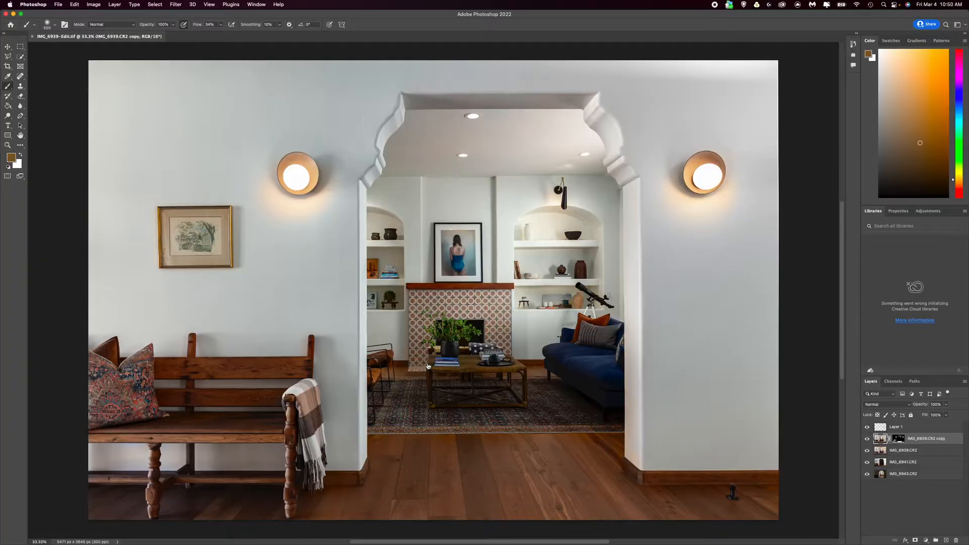
pyautogui.click(868, 427)
pyautogui.click(867, 438)
pyautogui.click(867, 450)
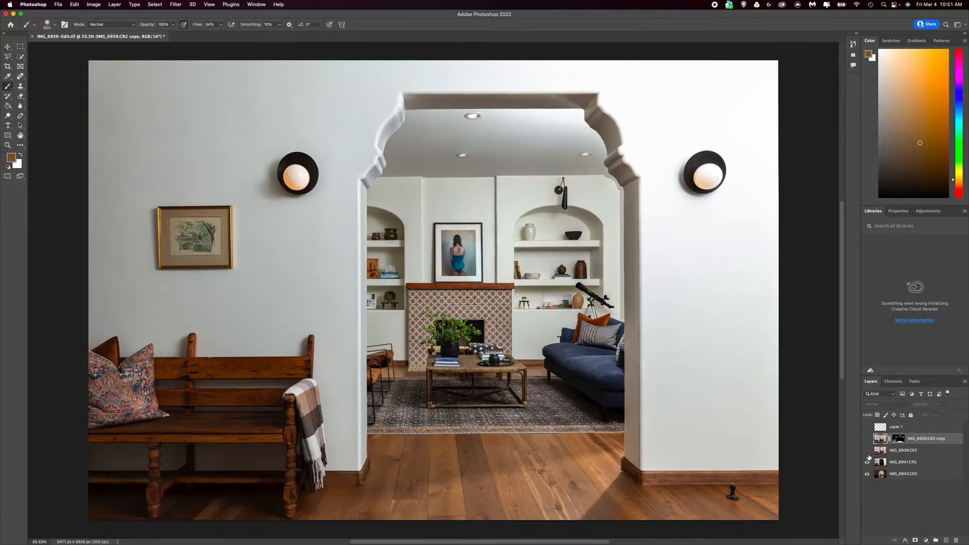
pyautogui.click(867, 451)
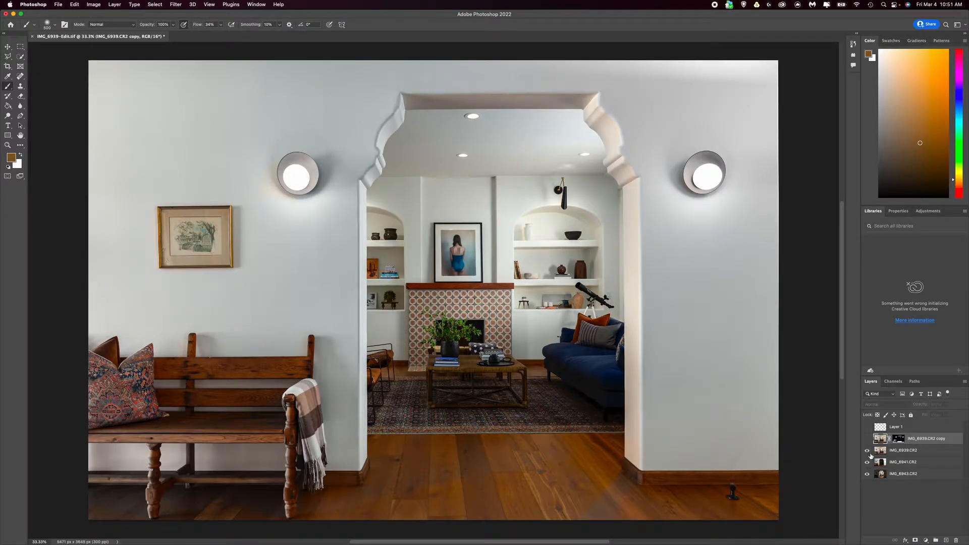
# Set the blend mode of the IMG_6939.CR2 layer to Normal
pyautogui.click(911, 453)
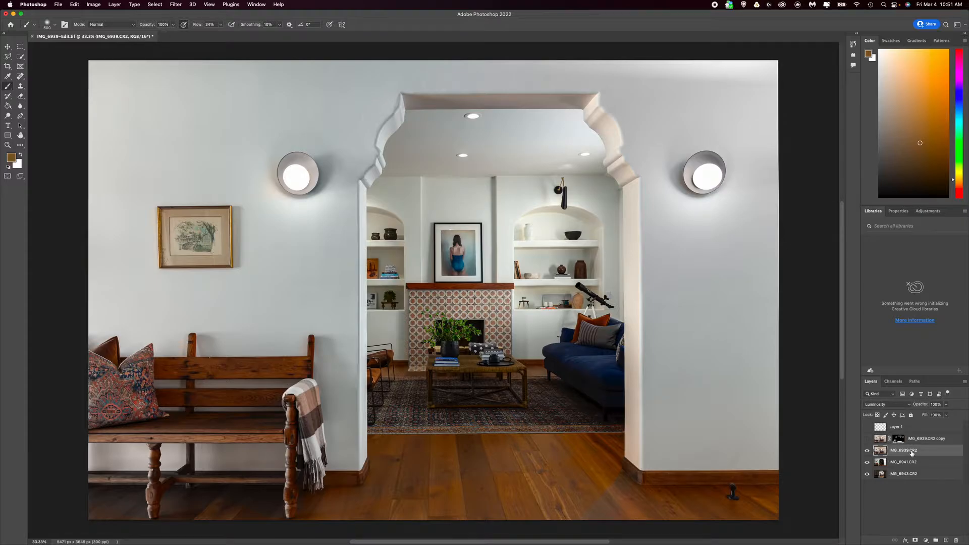
pyautogui.click(896, 405)
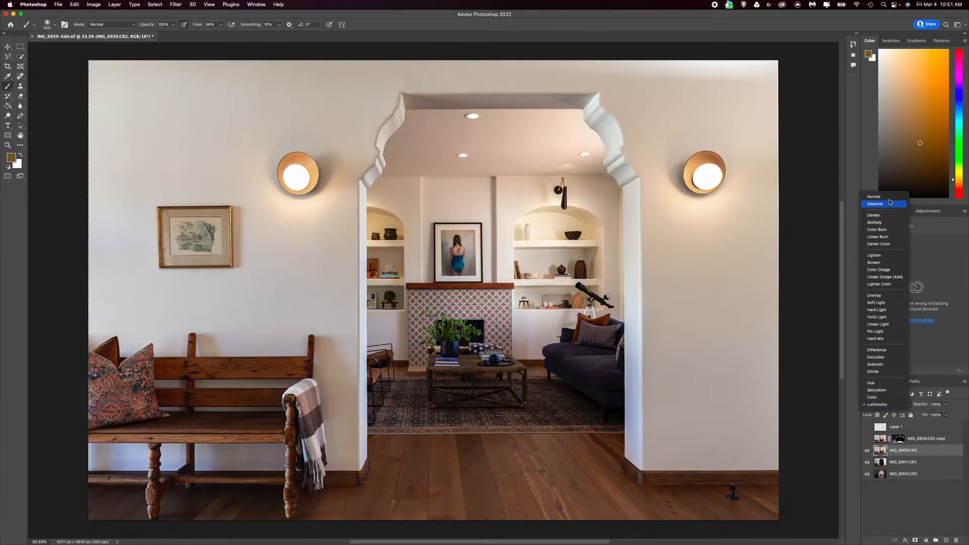
pyautogui.click(889, 202)
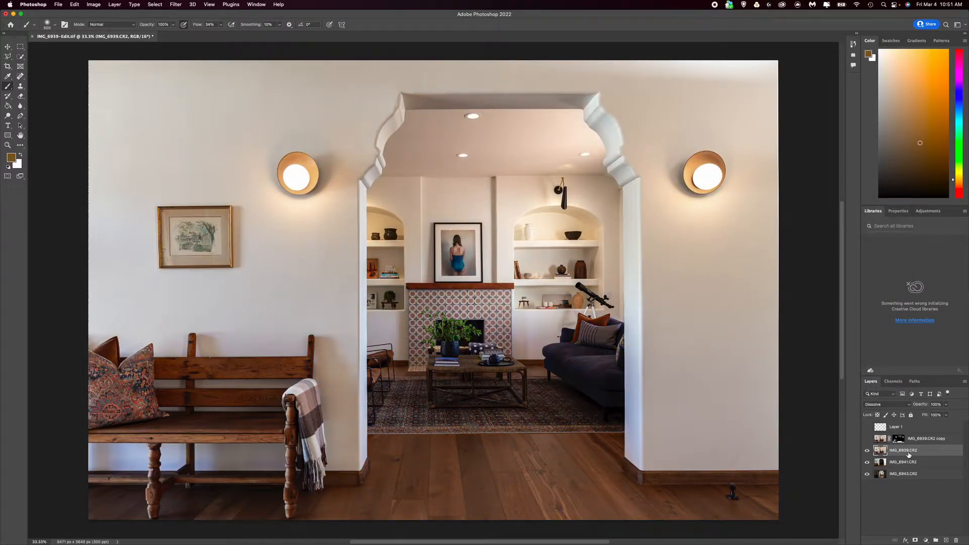
pyautogui.click(887, 405)
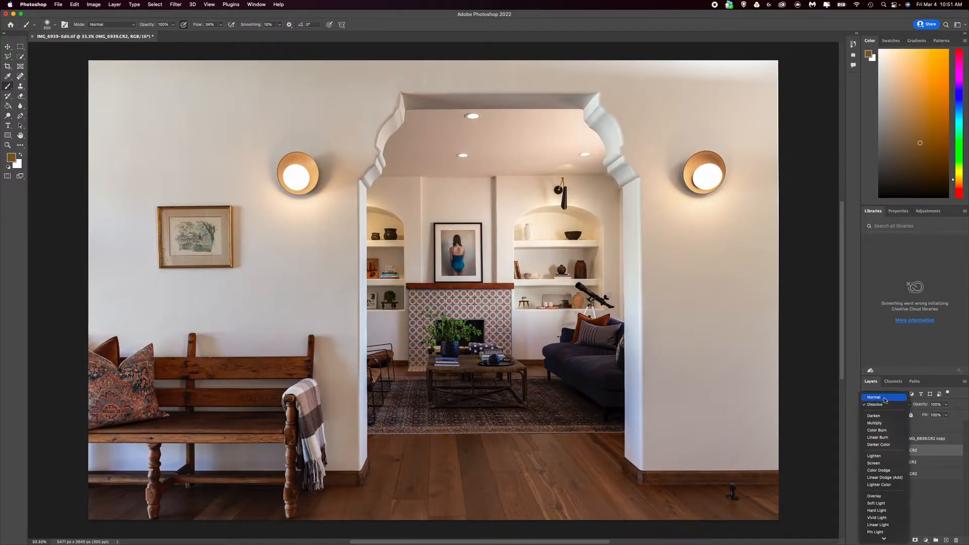
pyautogui.click(881, 395)
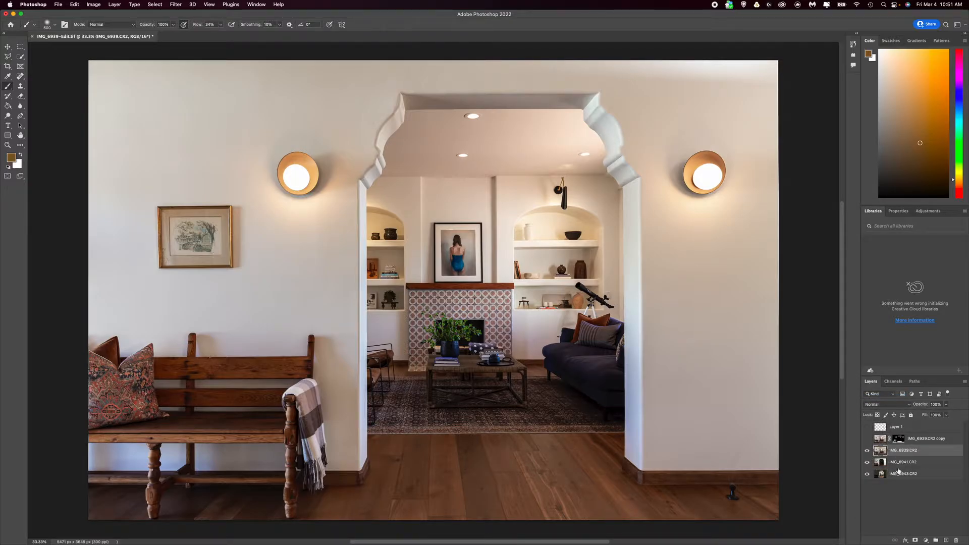
# Hide the IMG_6939.CR2 layer and set the IMG_6941.CR2 layer's blend mode to Normal
pyautogui.click(867, 451)
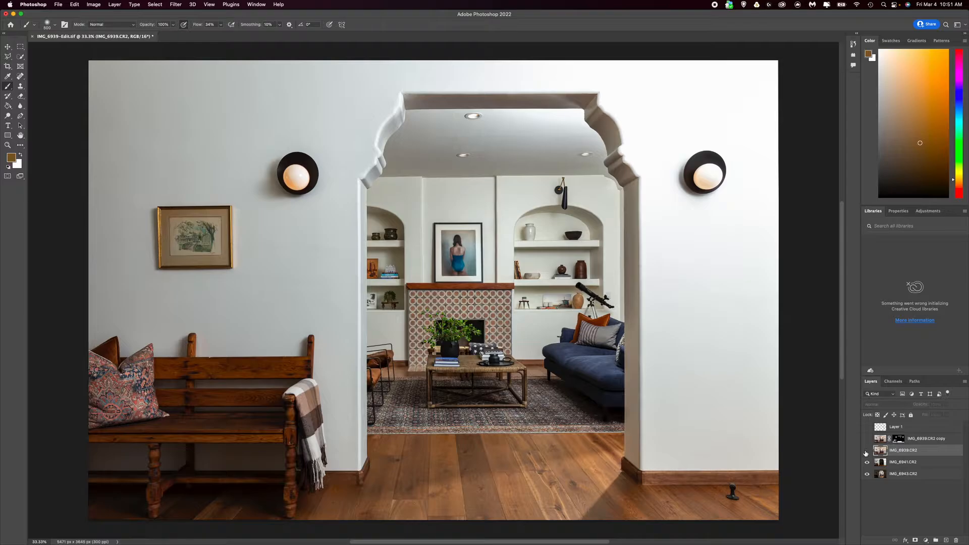
pyautogui.click(924, 462)
pyautogui.click(878, 405)
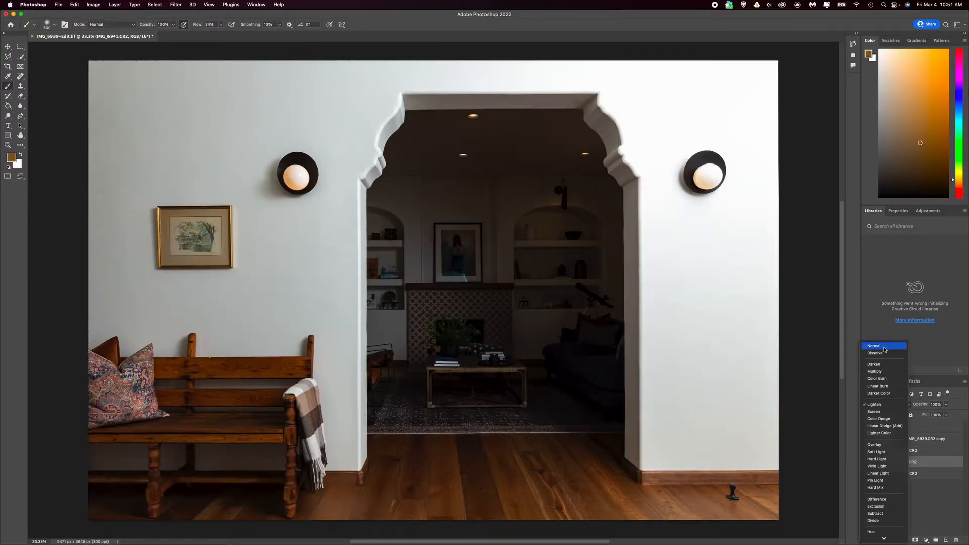
pyautogui.click(884, 348)
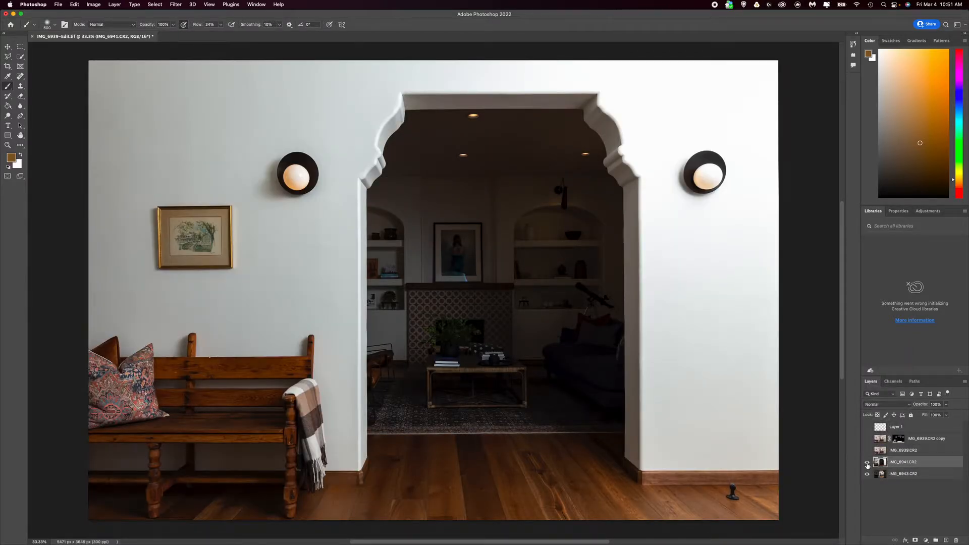
# Toggle the visibility of the IMG_6939.CR2 and IMG_6941.CR2 layers to compare the three stacked exposures
pyautogui.click(868, 451)
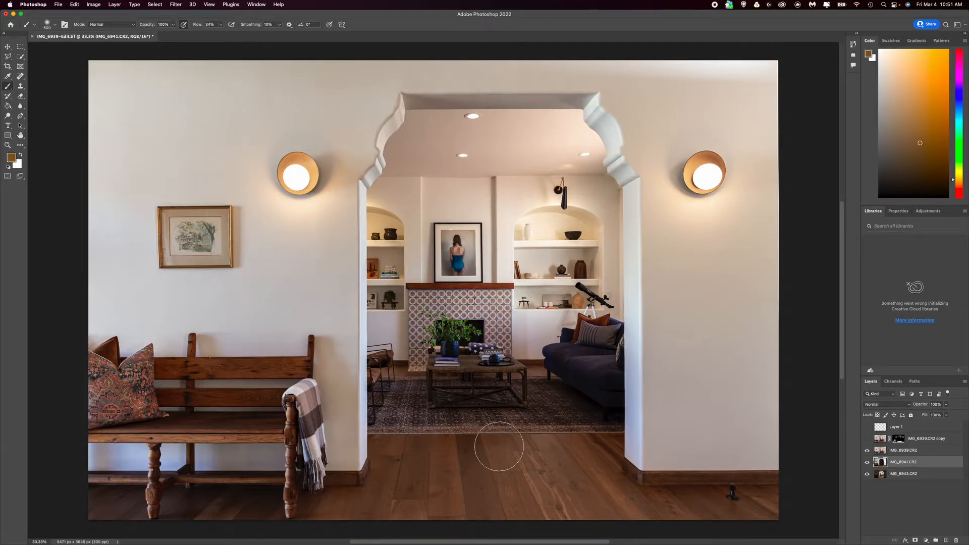
pyautogui.click(868, 451)
pyautogui.click(868, 463)
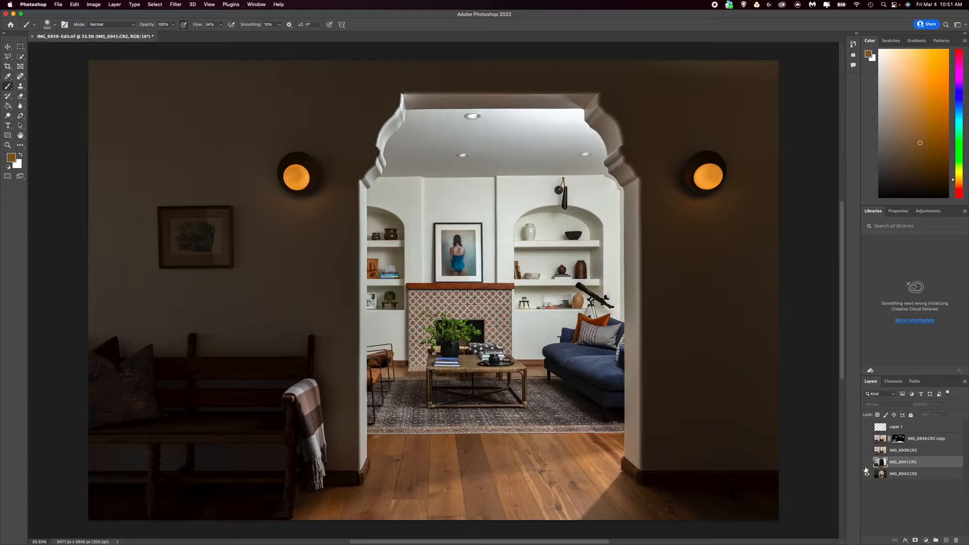
pyautogui.click(867, 463)
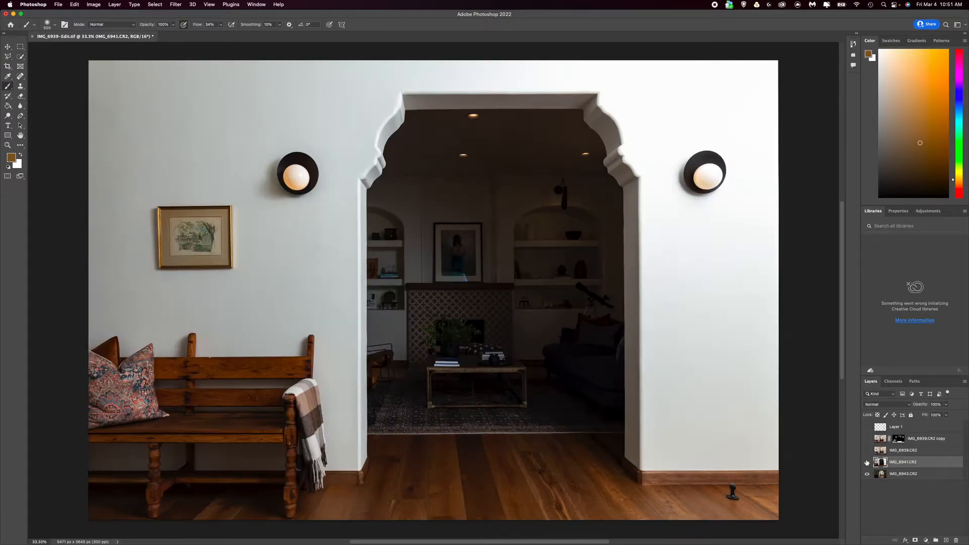
pyautogui.click(868, 451)
pyautogui.click(868, 451)
# Set the IMG_6941.CR2 layer's blend mode to Lighten and toggle its visibility to compare the blend
pyautogui.click(886, 404)
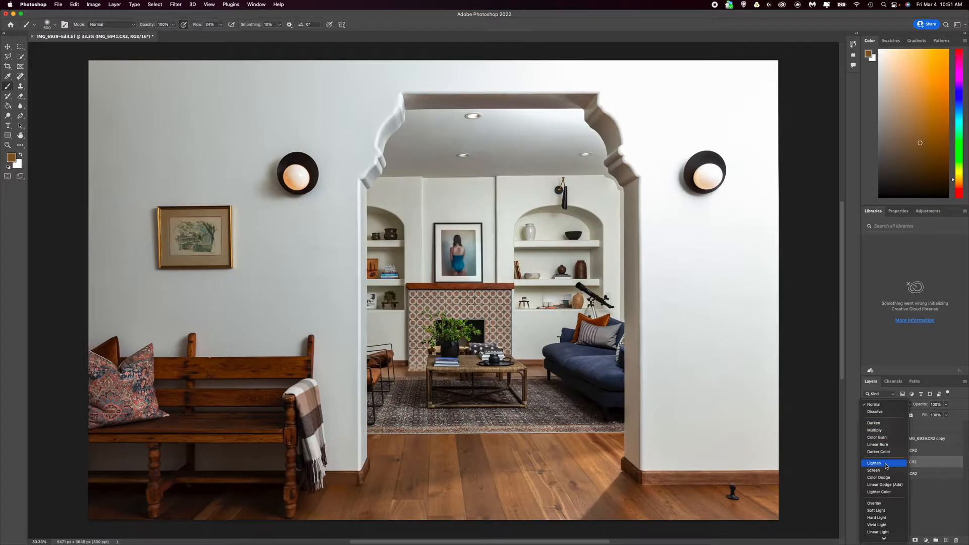
pyautogui.click(879, 463)
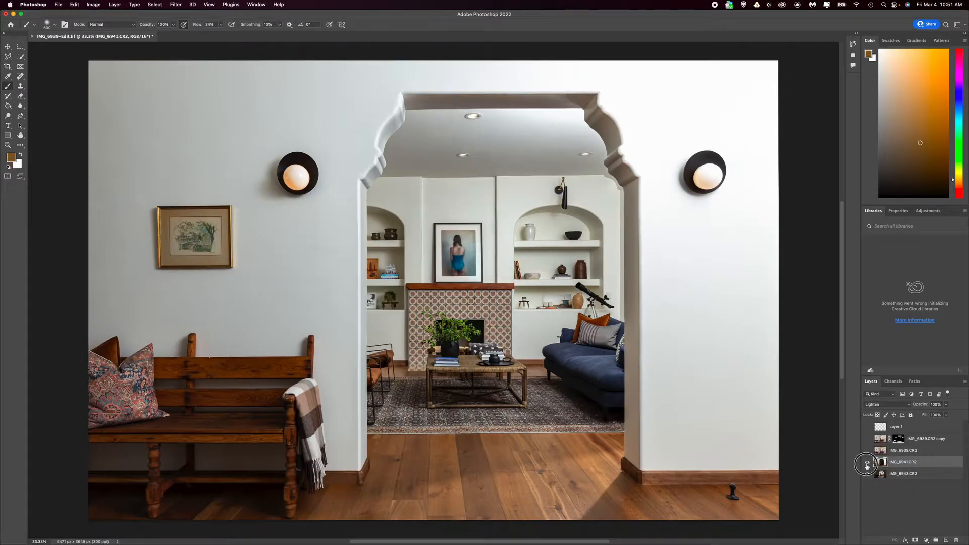
pyautogui.click(867, 464)
pyautogui.click(867, 465)
pyautogui.click(867, 463)
pyautogui.click(867, 463)
# Show the IMG_6939.CR2 layer and set its blend mode to Luminosity
pyautogui.click(868, 452)
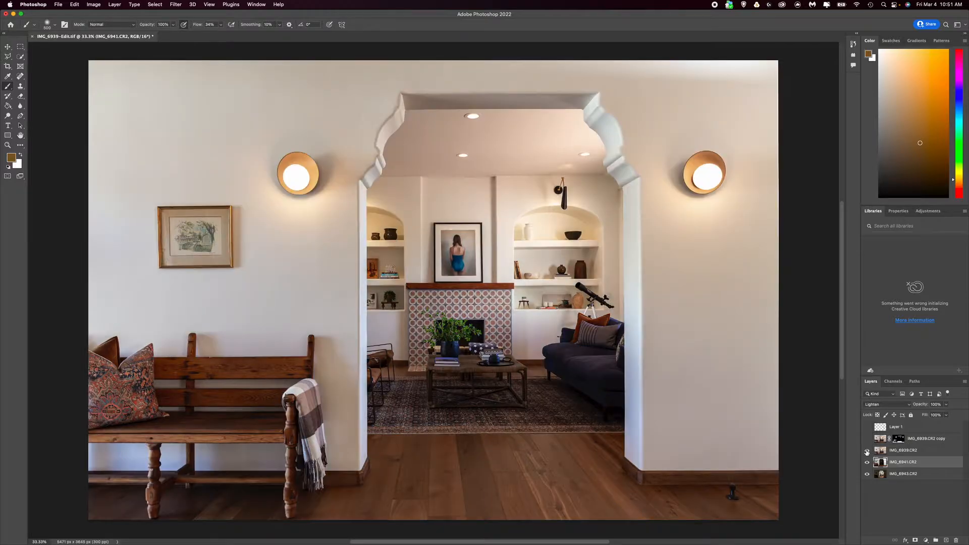
pyautogui.click(917, 450)
pyautogui.click(892, 403)
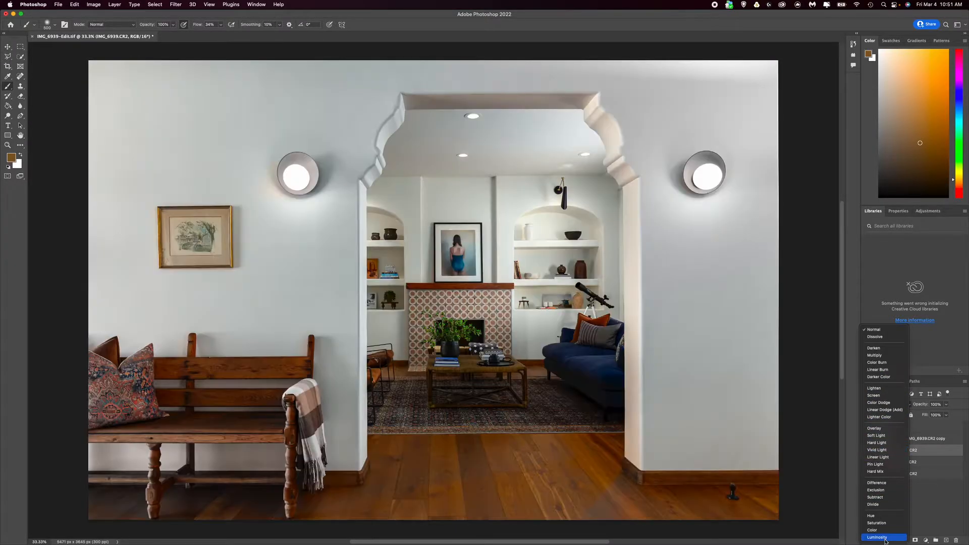
pyautogui.click(888, 536)
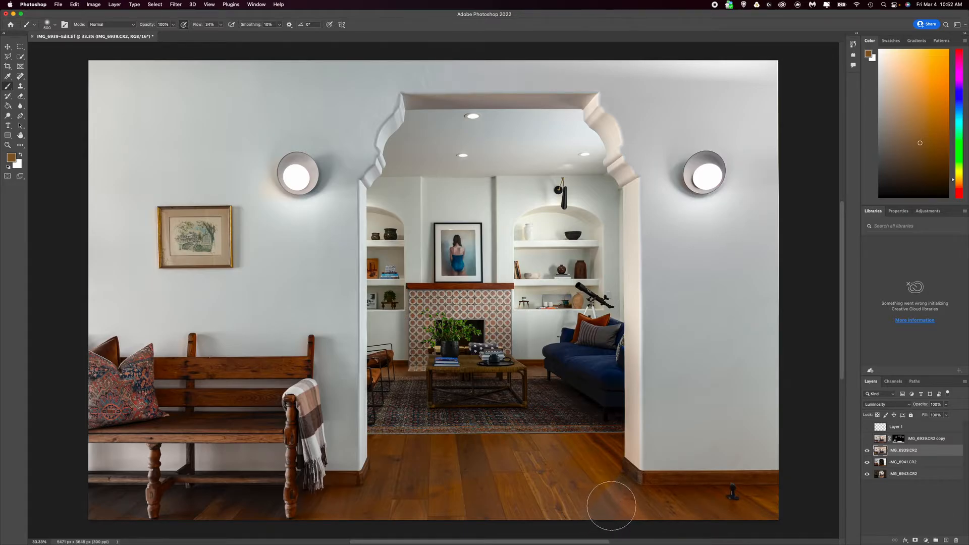
# Toggle the IMG_6941.CR2 layer off and on to examine its contribution beneath the Luminosity layer
pyautogui.click(868, 463)
pyautogui.click(867, 463)
pyautogui.click(868, 463)
pyautogui.click(868, 463)
# Show the IMG_6939.CR2 copy layer and disable its layer mask
pyautogui.click(868, 439)
pyautogui.rightClick(897, 441)
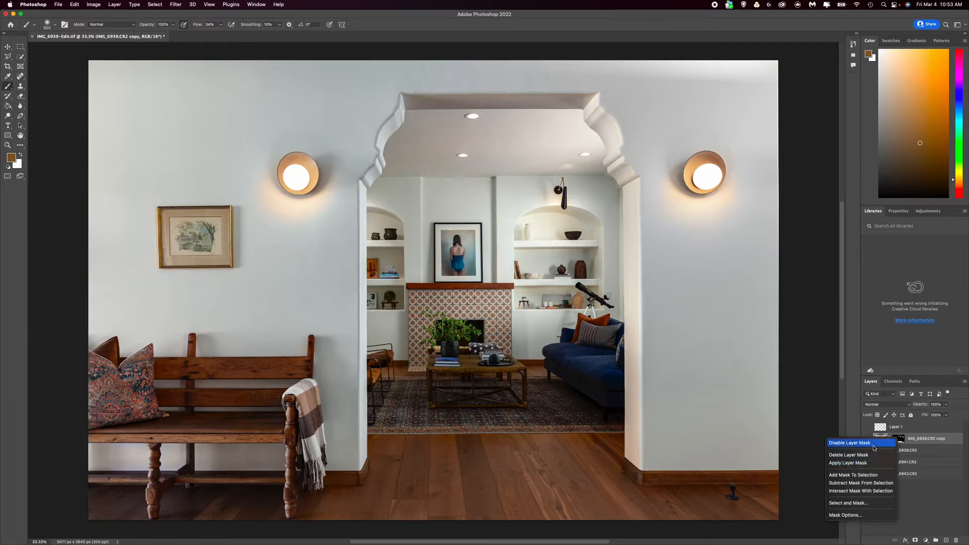
pyautogui.click(875, 444)
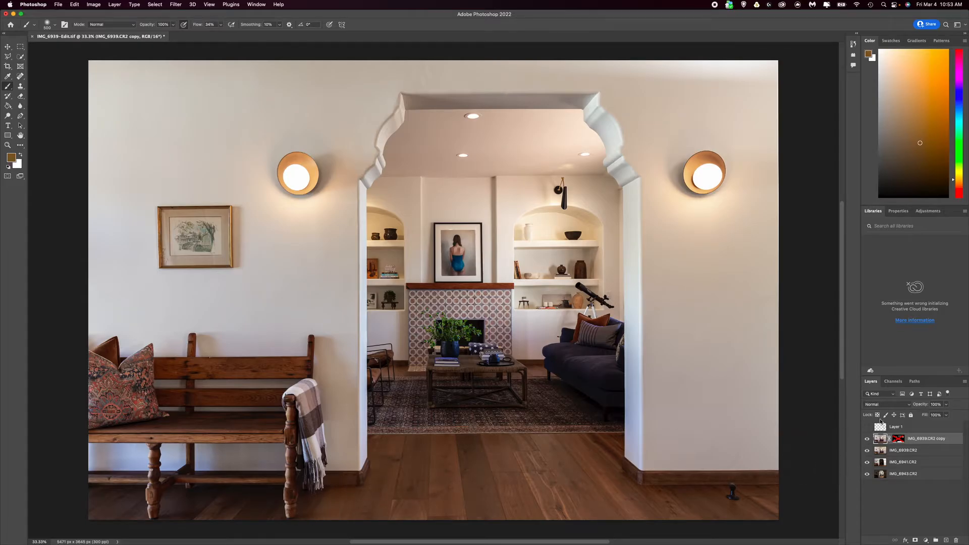
# Enable the layer mask on the IMG_6939.CR2 copy layer and toggle the layer's visibility to compare the masked result
pyautogui.rightClick(895, 439)
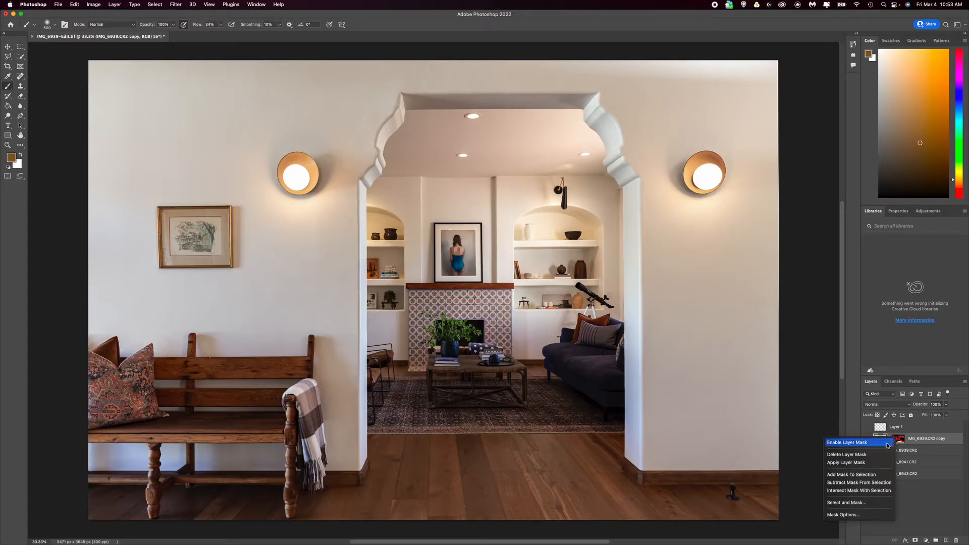
pyautogui.click(858, 443)
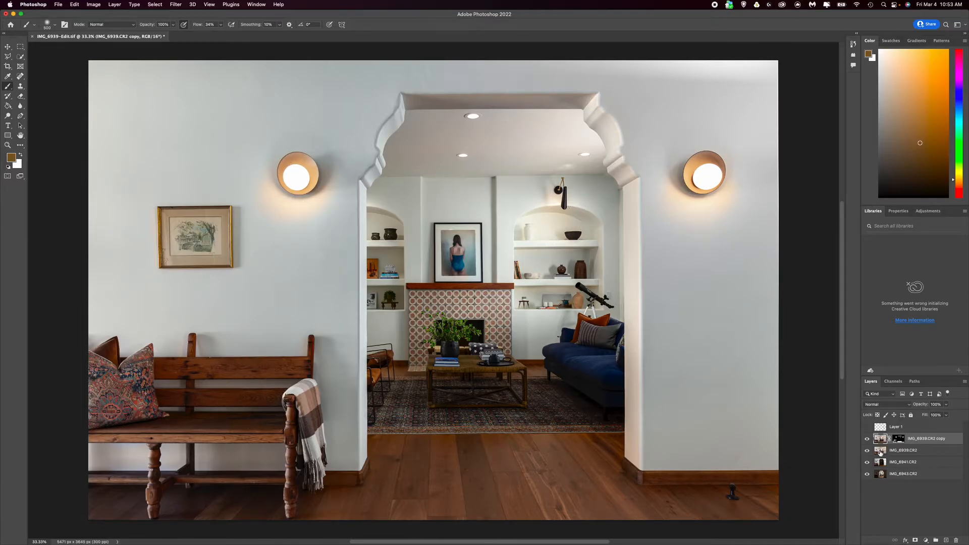
pyautogui.click(867, 440)
pyautogui.click(866, 441)
pyautogui.click(866, 441)
# Show Layer 1, keep its blend mode at Color, and toggle its visibility to compare the wall color correction
pyautogui.click(868, 427)
pyautogui.moveTo(947, 543)
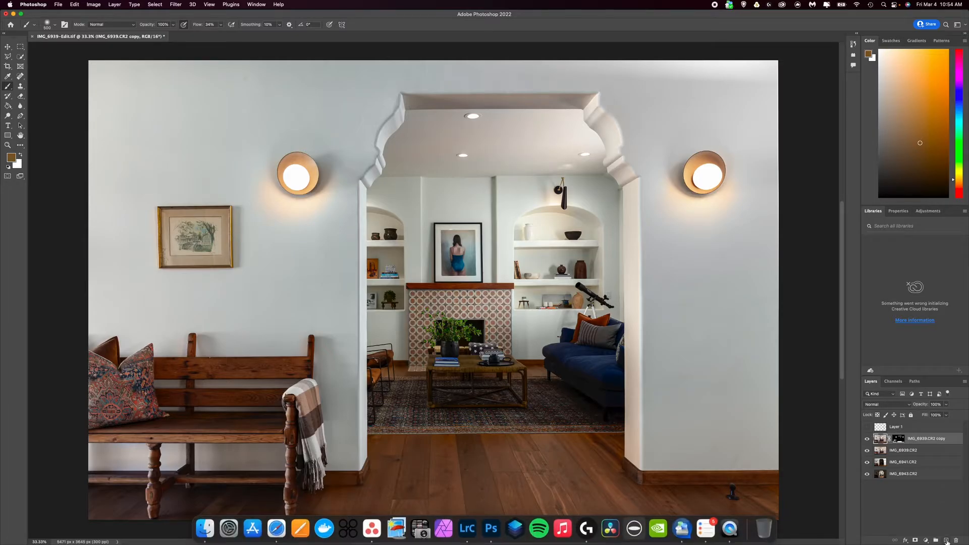
pyautogui.click(907, 426)
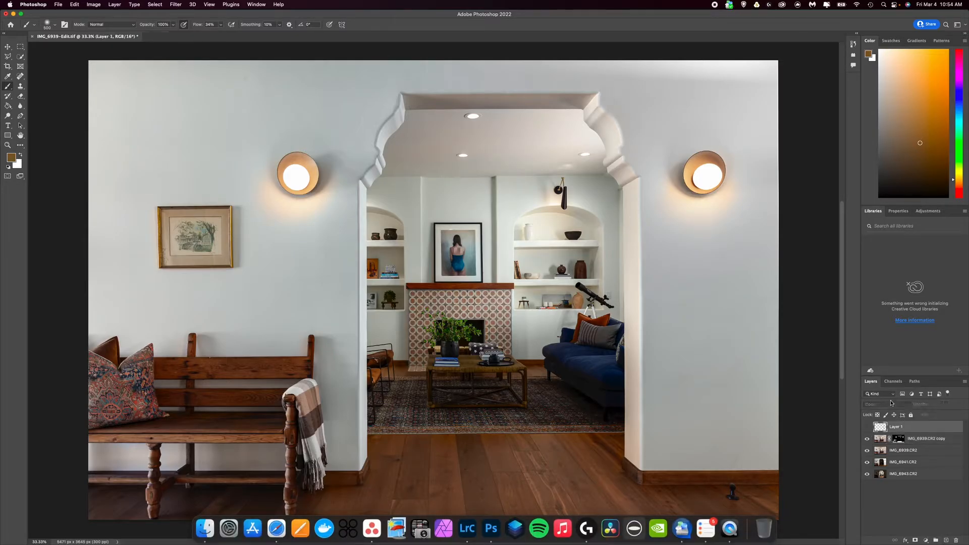
pyautogui.click(881, 406)
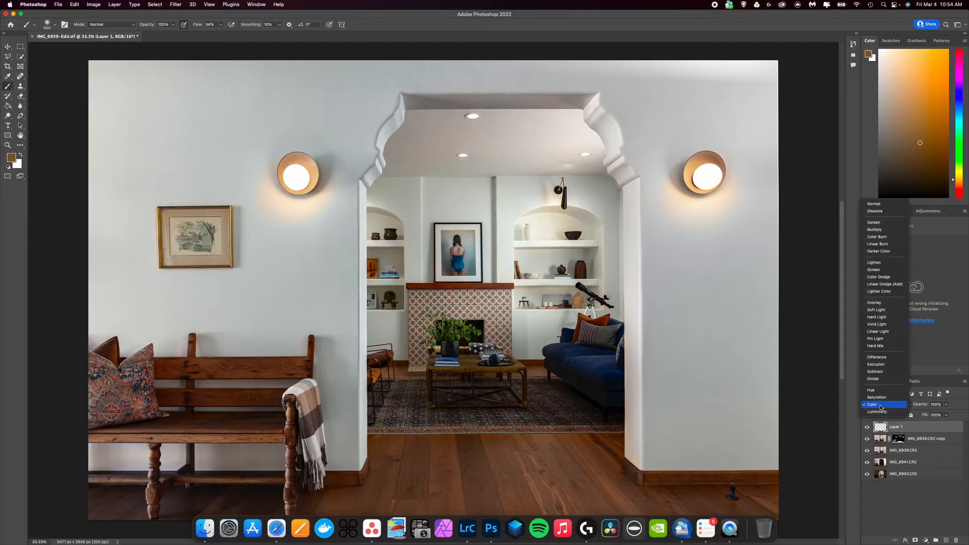
pyautogui.click(881, 405)
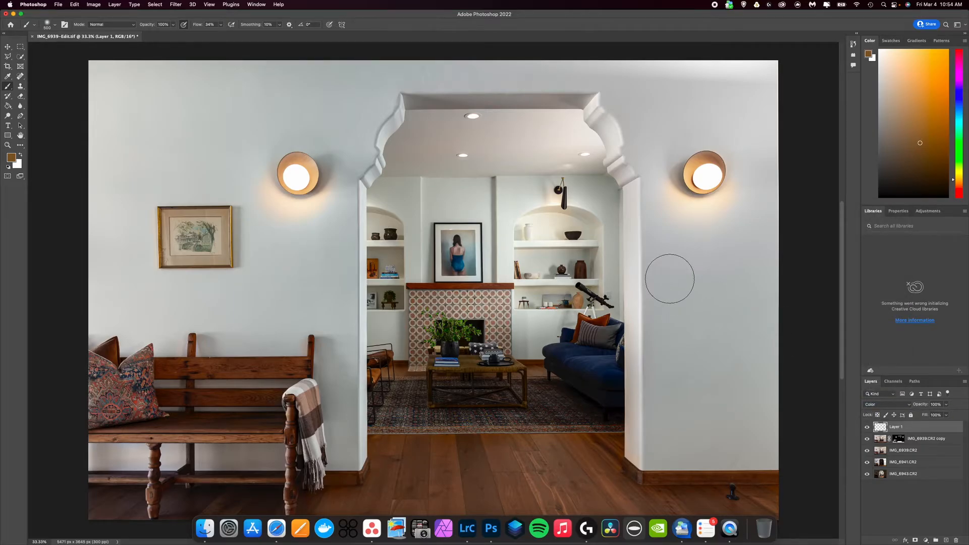
pyautogui.click(868, 427)
pyautogui.click(867, 429)
# Switch to Lightroom Classic and examine the individual ambient and flash exposures of the living room with the window
pyautogui.click(467, 527)
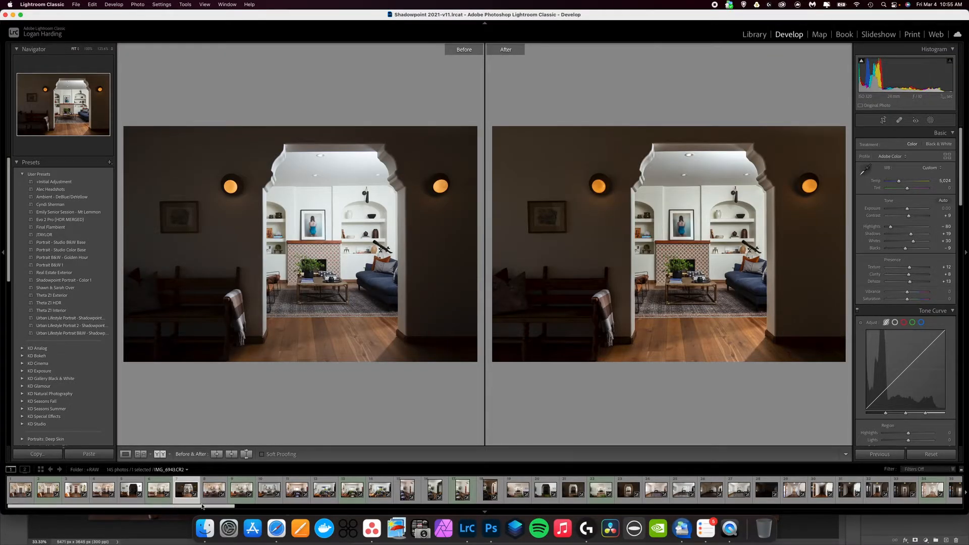
pyautogui.click(305, 495)
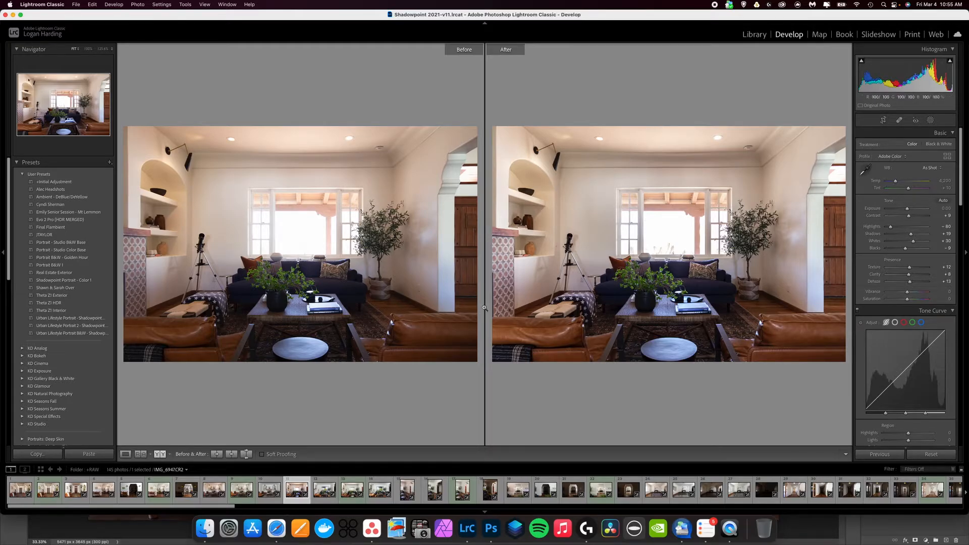
pyautogui.click(319, 497)
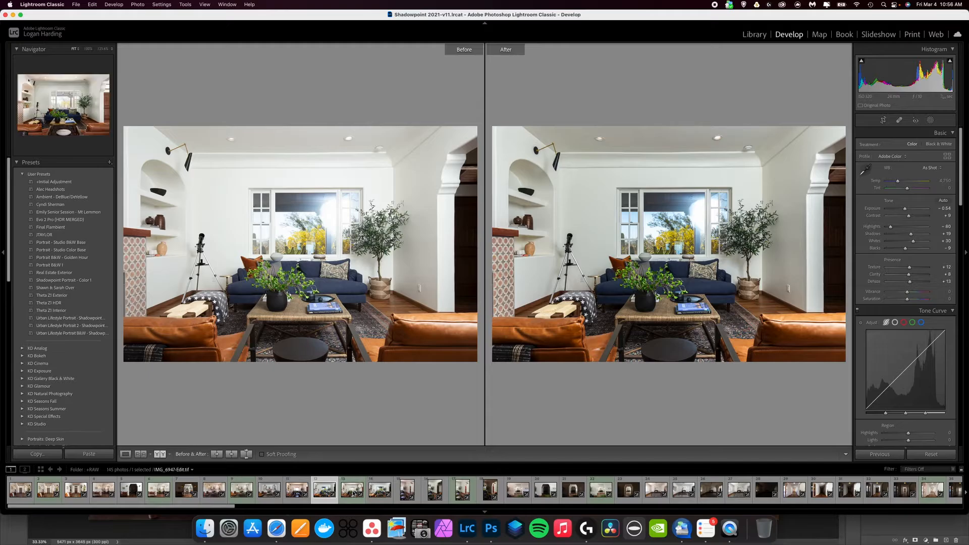
pyautogui.click(380, 489)
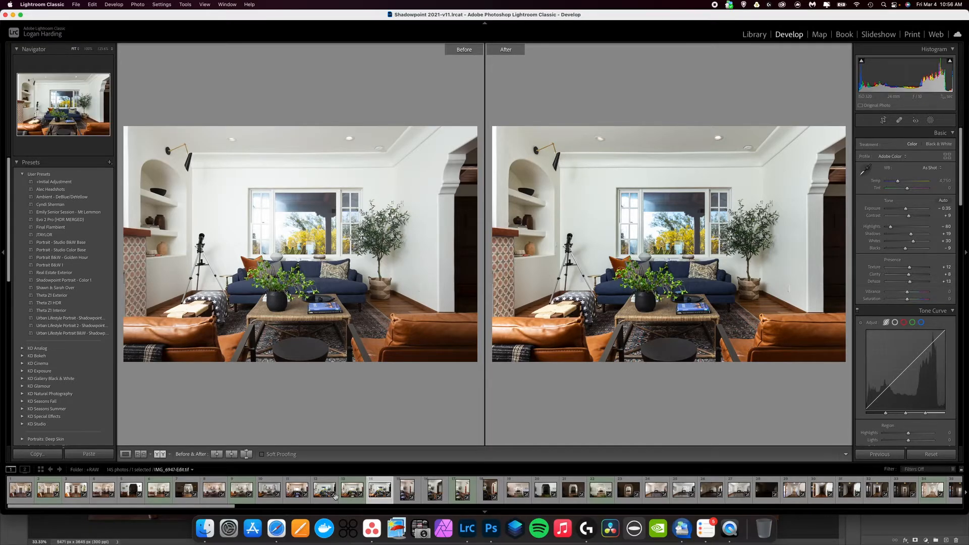
# Open the living room composite IMG_6947-Edit.tif from Lightroom in Adobe Photoshop 2022 using the Edit Original option
pyautogui.rightClick(351, 495)
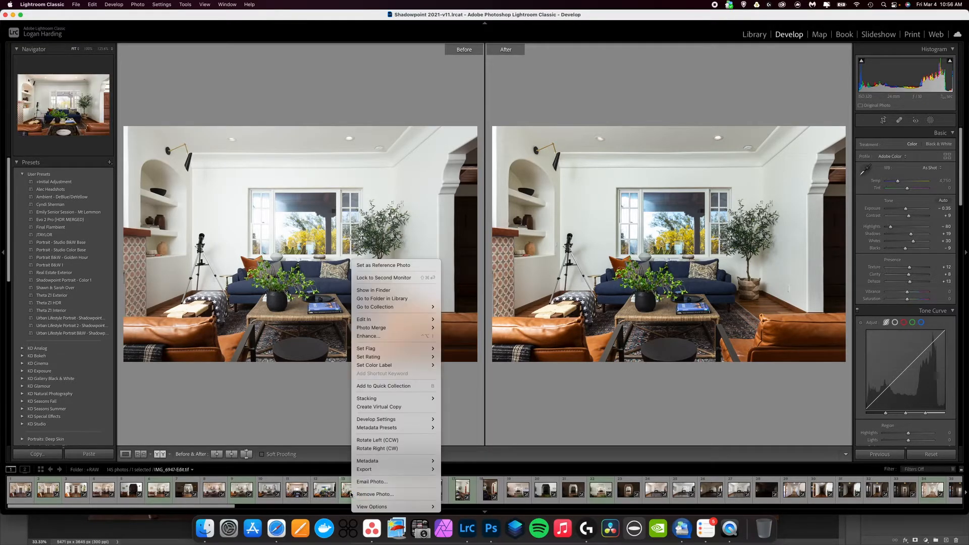
pyautogui.click(347, 494)
pyautogui.click(347, 494)
pyautogui.rightClick(347, 494)
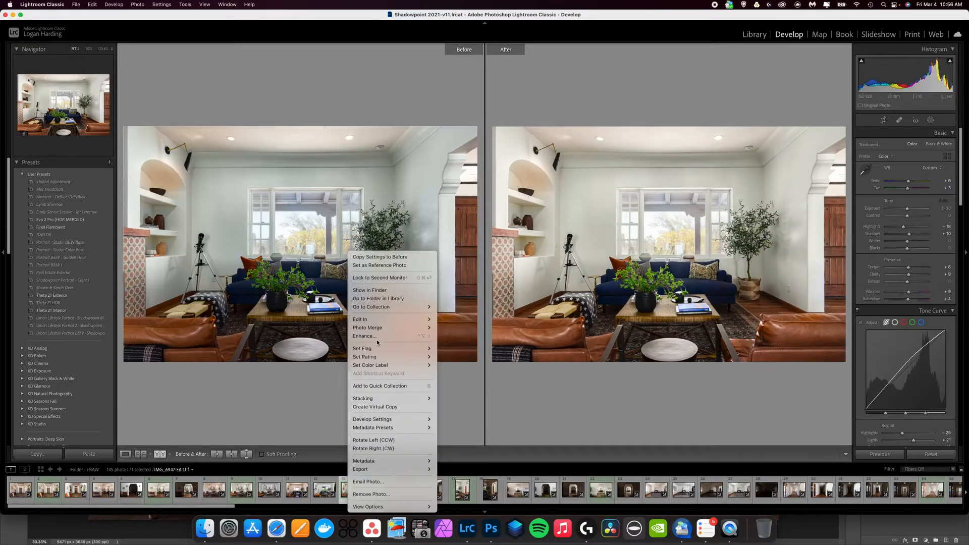
pyautogui.moveTo(404, 320)
pyautogui.click(486, 320)
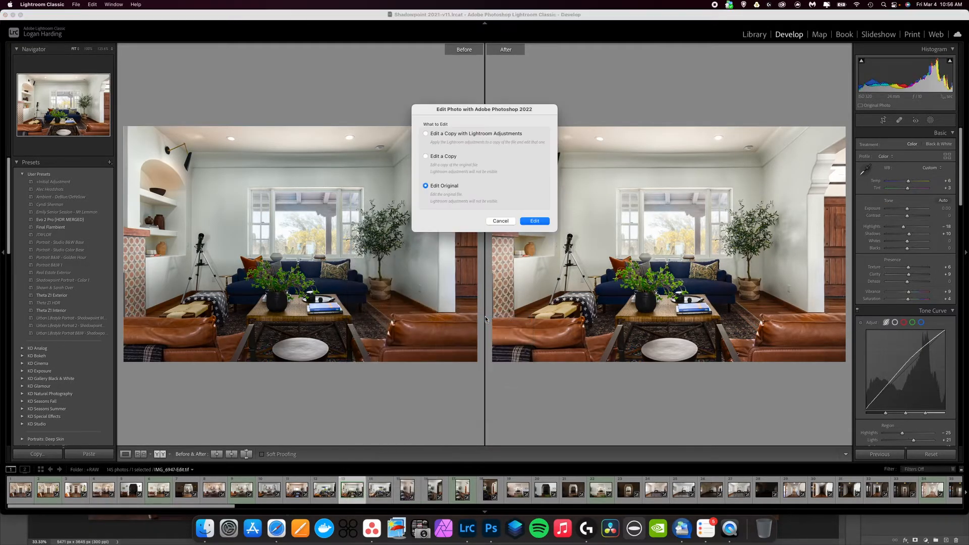
pyautogui.click(538, 222)
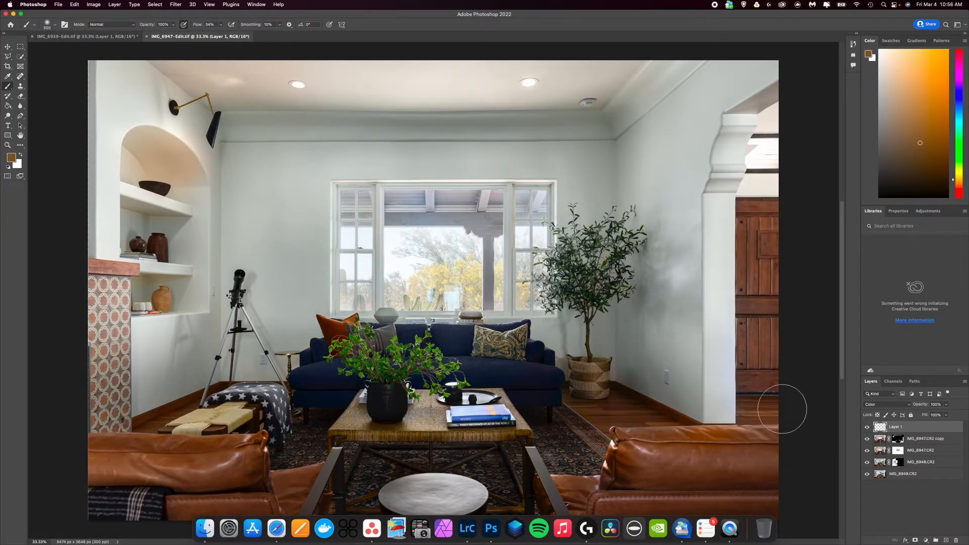
# Hide Layer 1 and the IMG_6947.CR2 copy layer, and disable the layer masks on IMG_6947.CR2 and IMG_6948.CR2
pyautogui.click(868, 428)
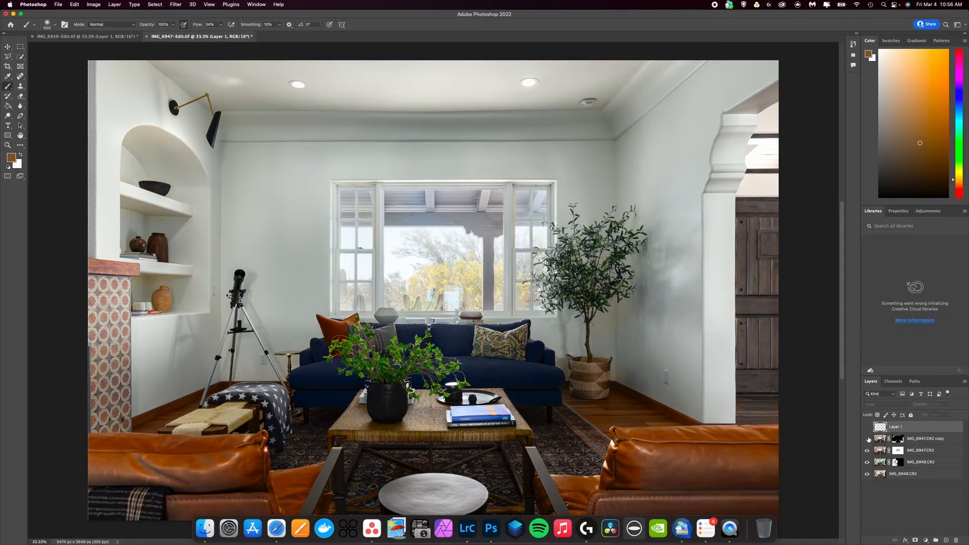
pyautogui.click(920, 453)
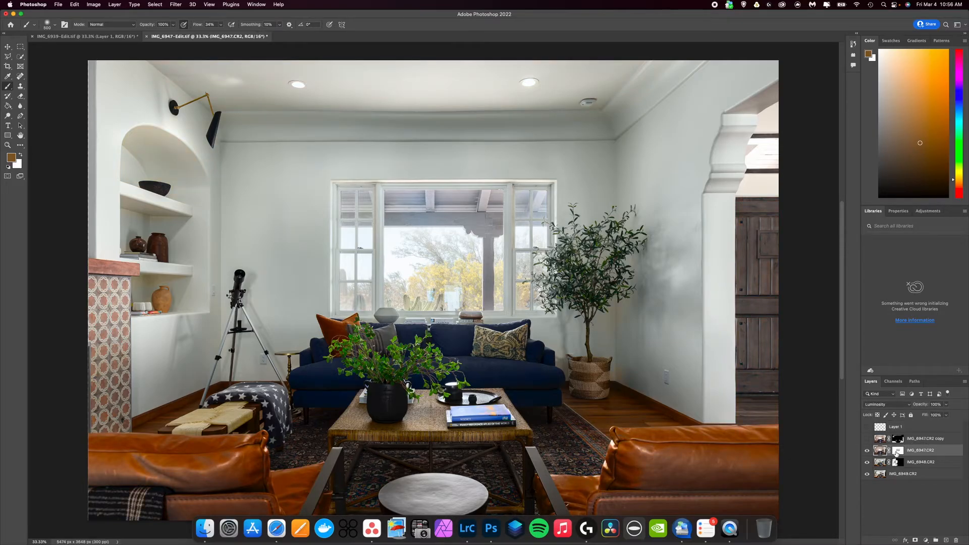
pyautogui.rightClick(897, 453)
pyautogui.click(851, 435)
pyautogui.rightClick(898, 464)
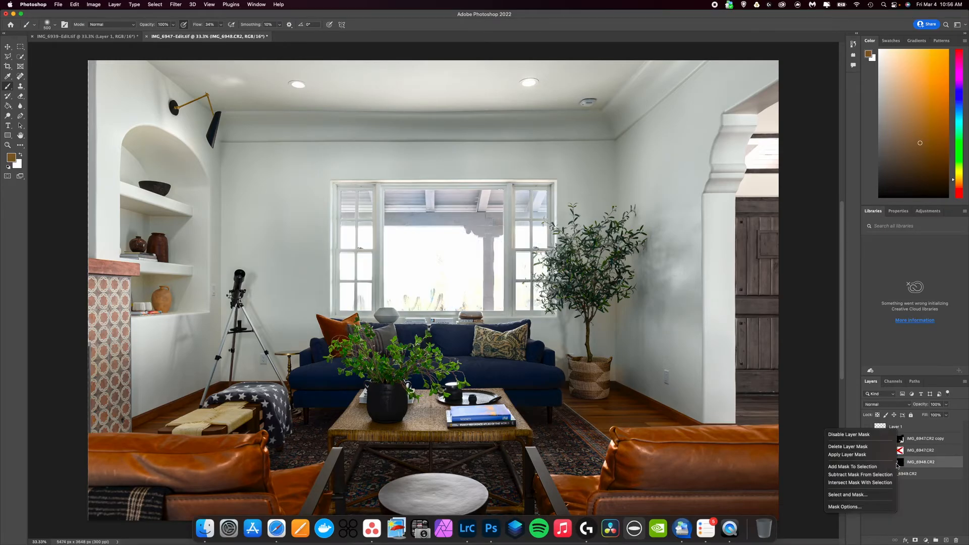
pyautogui.click(873, 435)
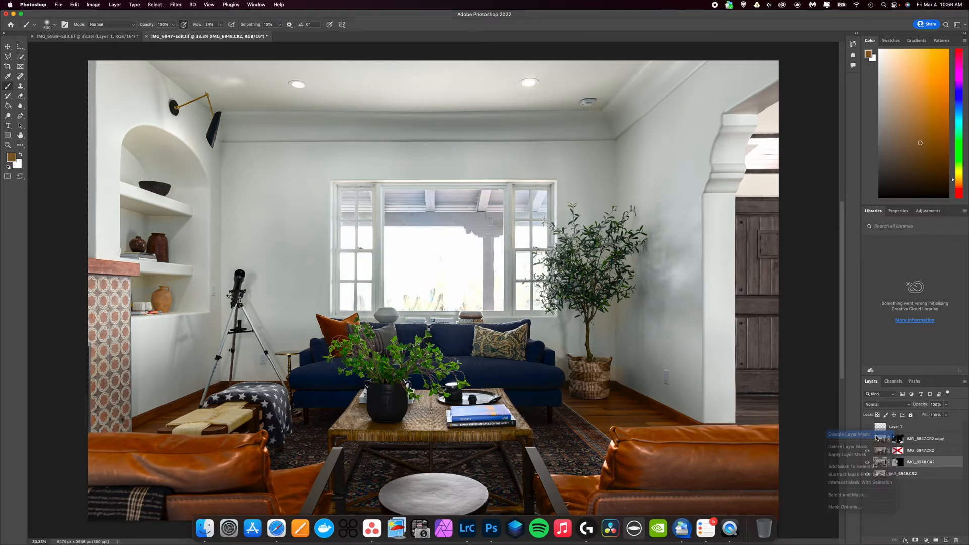
# Set the IMG_6947.CR2 layer's blend mode to Normal and check the blend mode of IMG_6948.CR2
pyautogui.click(934, 453)
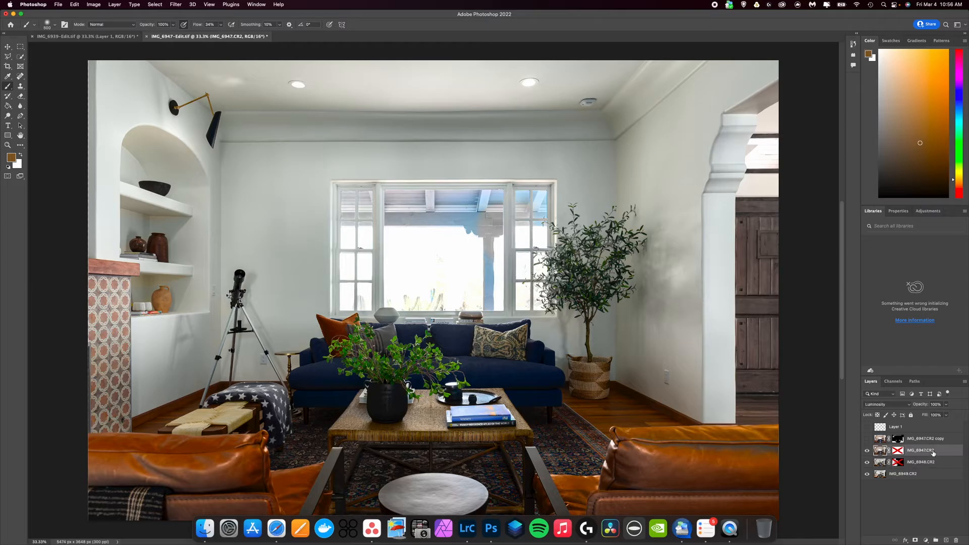
pyautogui.click(892, 405)
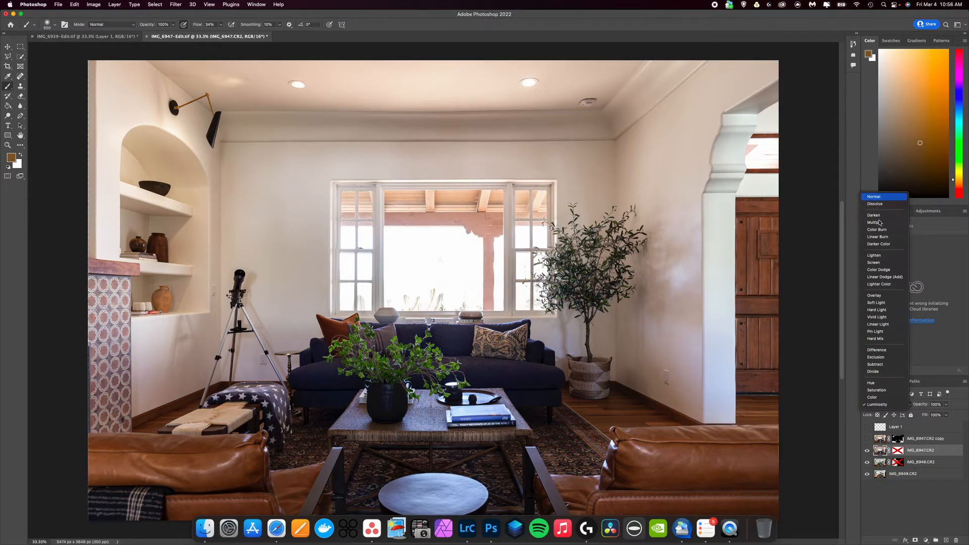
pyautogui.click(879, 199)
pyautogui.click(926, 465)
pyautogui.click(889, 404)
pyautogui.click(929, 488)
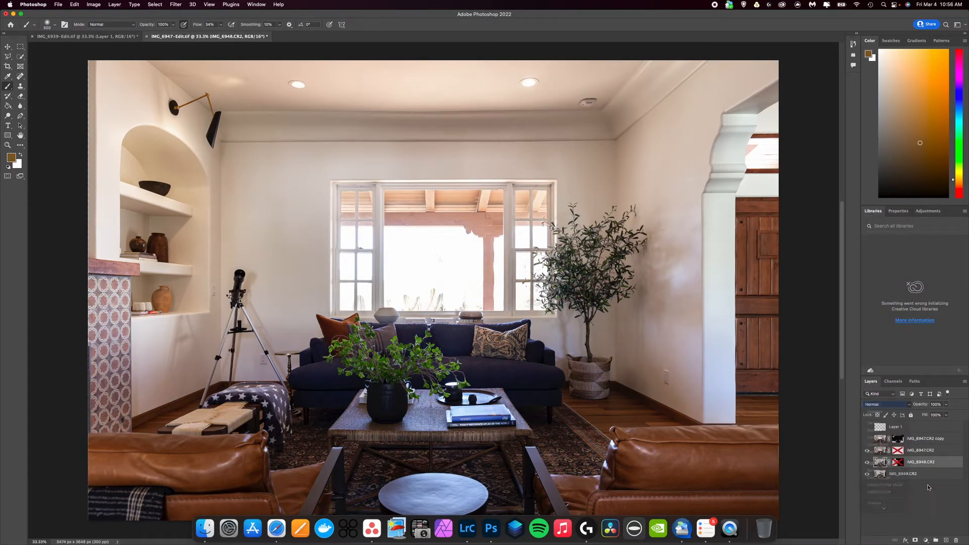
pyautogui.click(905, 505)
# Hide the IMG_6947.CR2 and IMG_6948.CR2 layers to examine the window in IMG_6949.CR2, and show IMG_6948.CR2 again
pyautogui.click(867, 450)
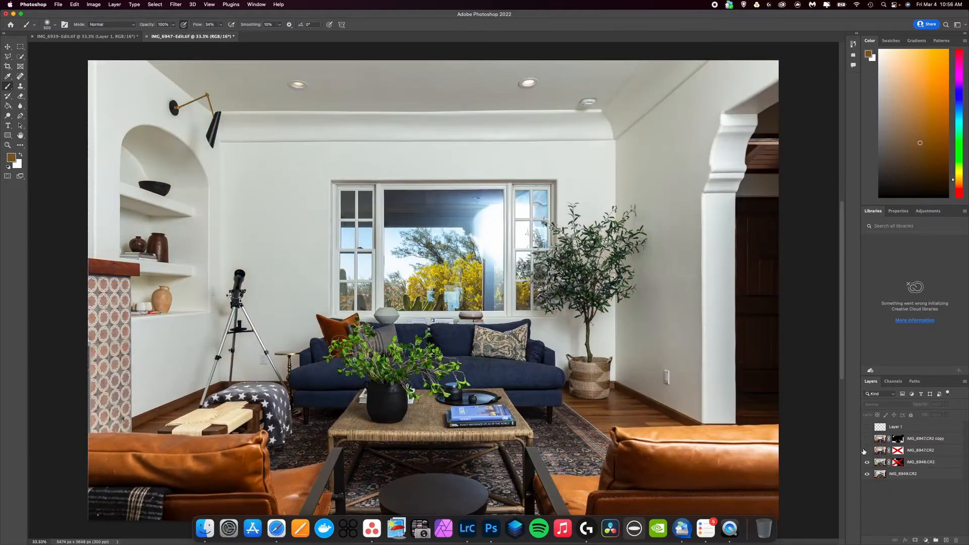
pyautogui.click(868, 463)
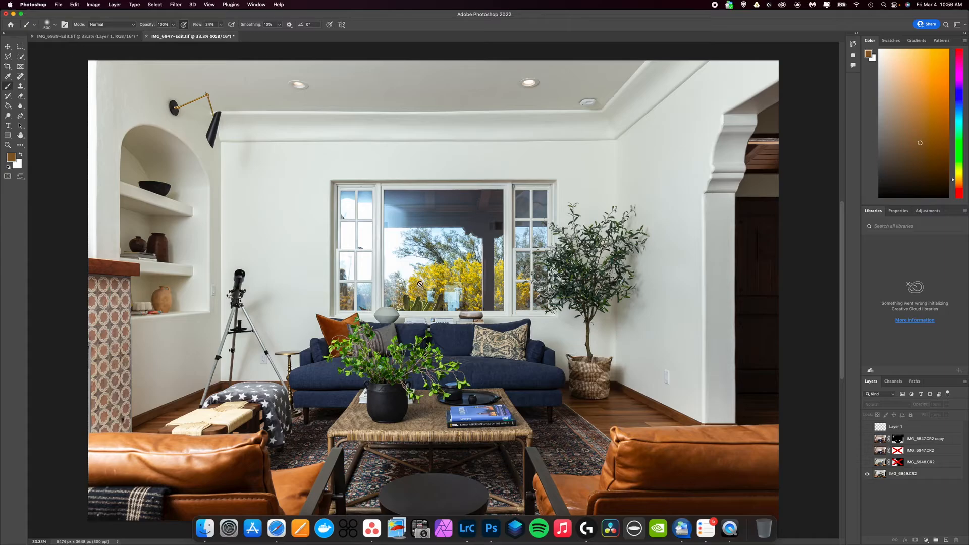
pyautogui.click(475, 180)
pyautogui.click(496, 182)
pyautogui.click(867, 463)
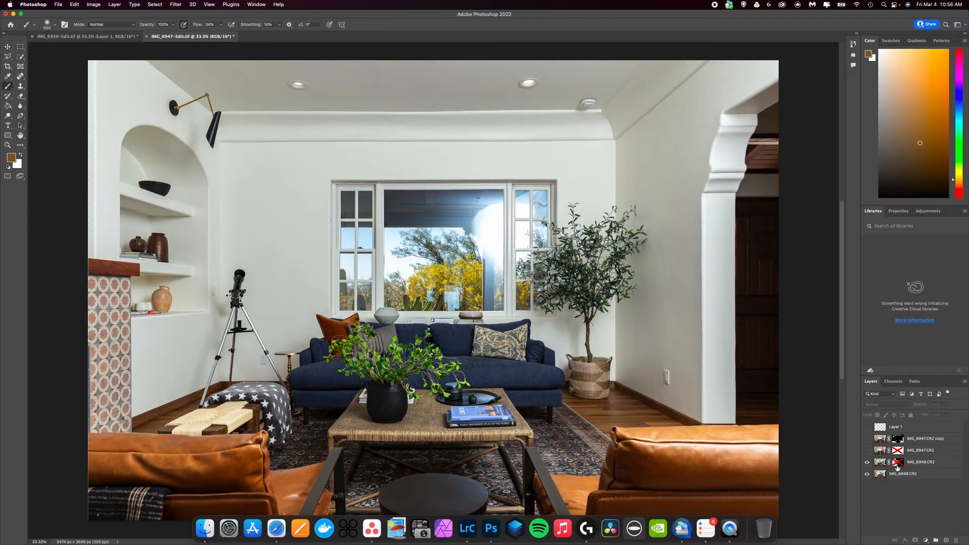
# Enable the layer mask on the IMG_6948.CR2 layer
pyautogui.click(898, 464)
pyautogui.rightClick(900, 464)
pyautogui.click(913, 506)
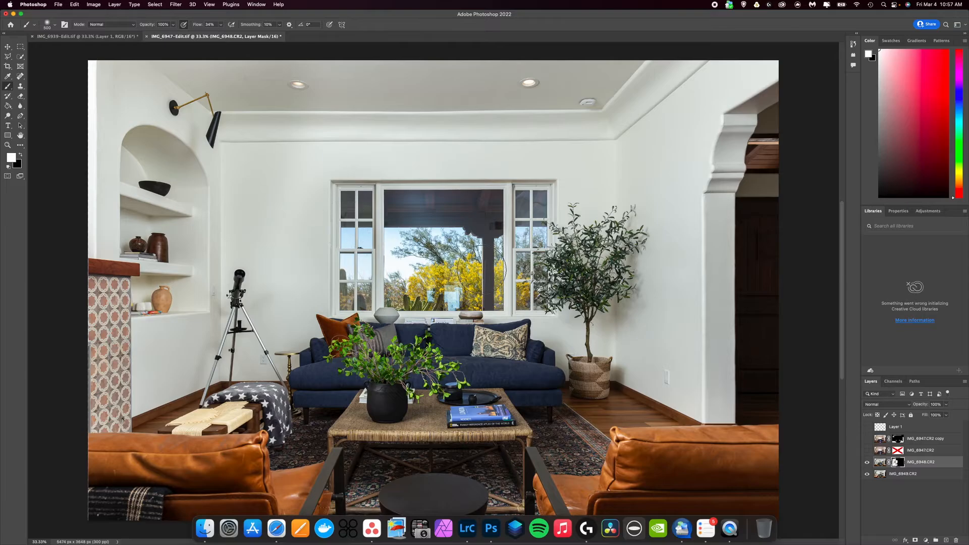
# Show the IMG_6947.CR2 layer and enable its layer mask, choosing View Properties as the mask double-click behavior
pyautogui.click(867, 450)
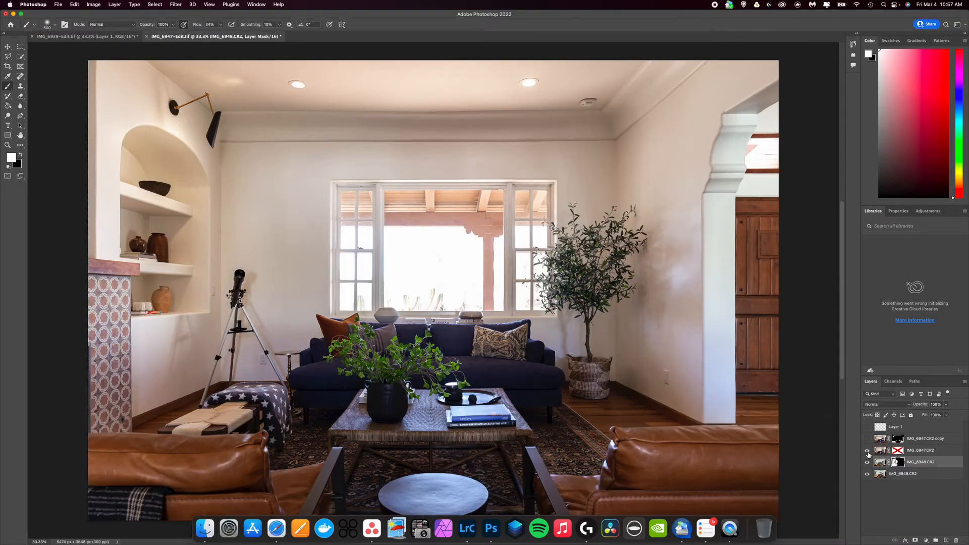
pyautogui.rightClick(900, 454)
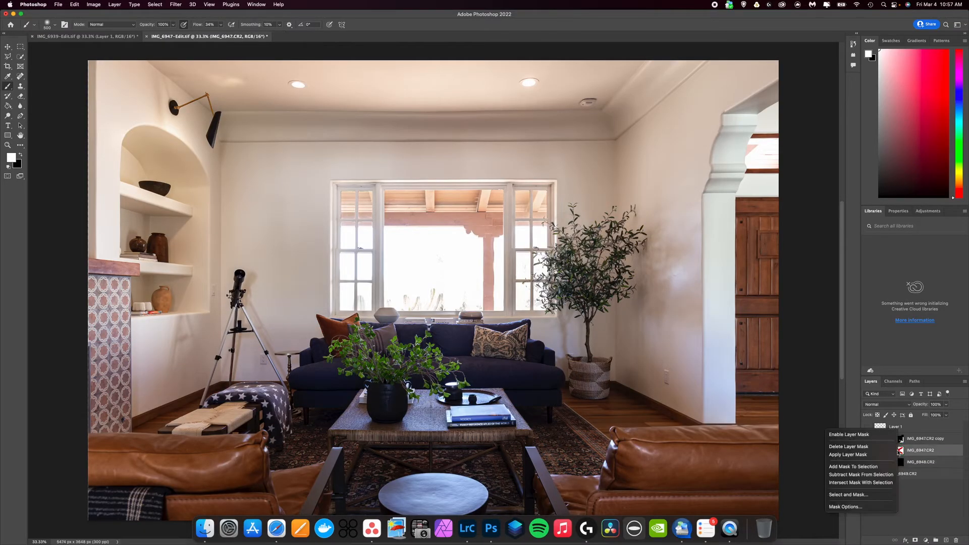
pyautogui.click(900, 453)
pyautogui.click(899, 453)
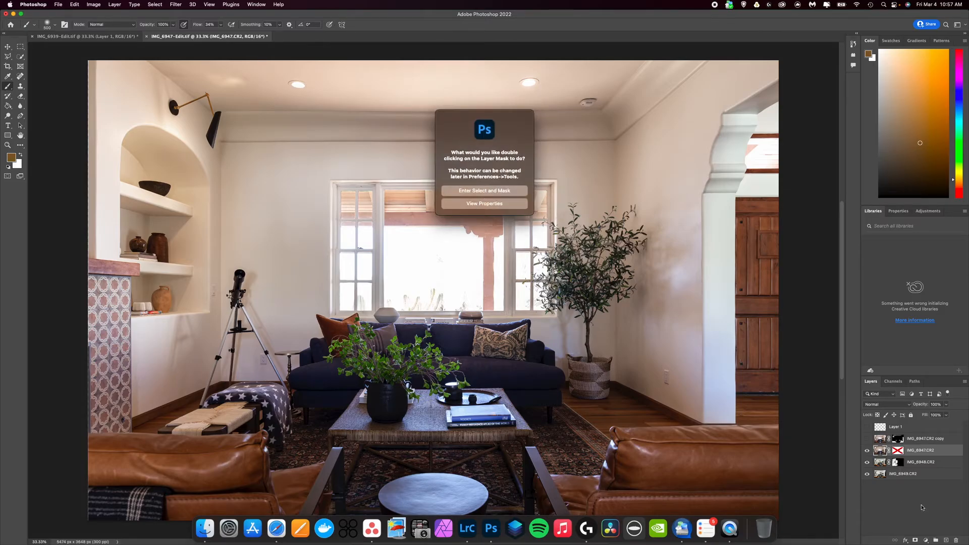
pyautogui.click(488, 208)
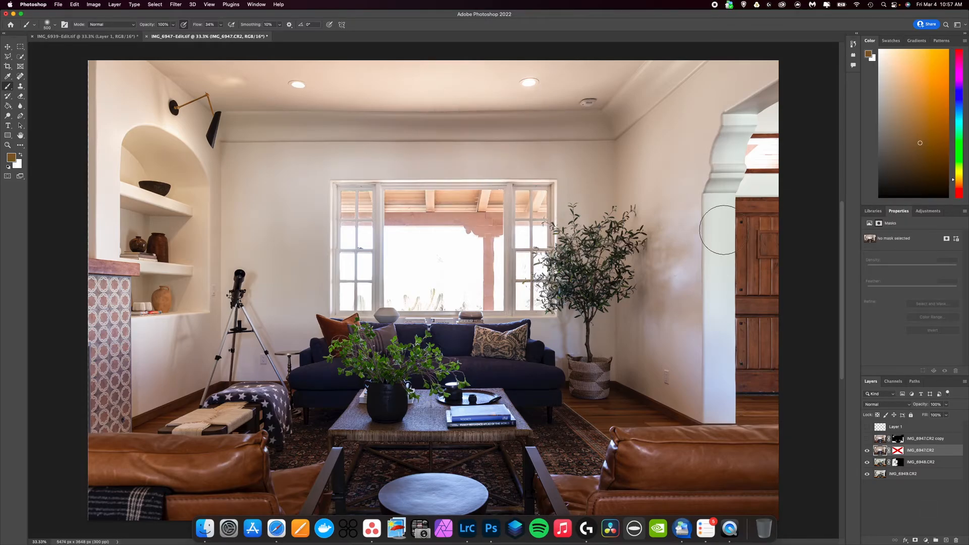
pyautogui.rightClick(899, 453)
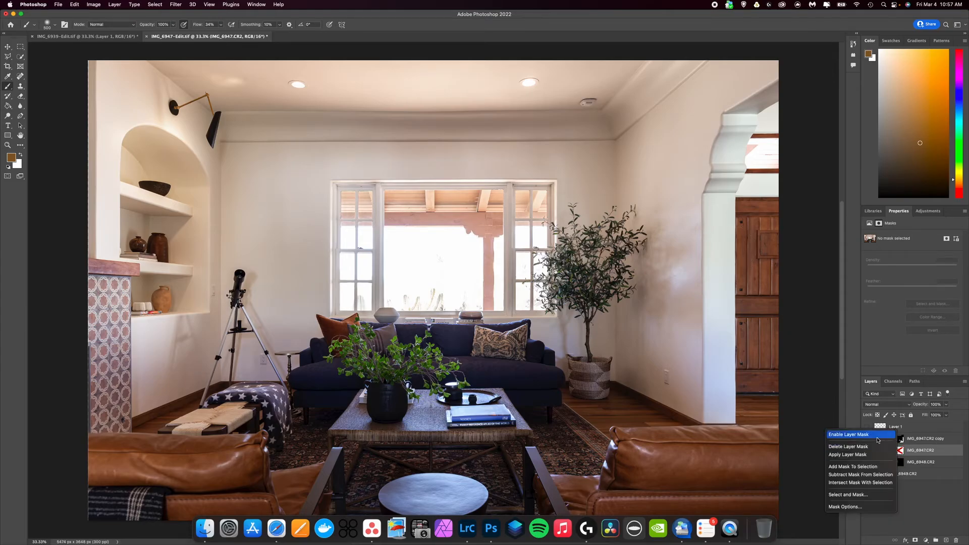
pyautogui.click(881, 433)
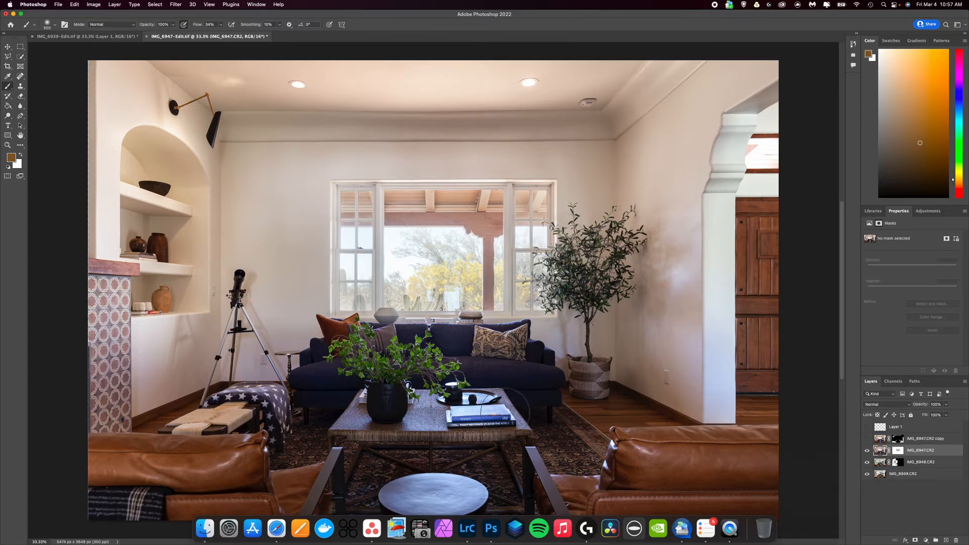
# Set the IMG_6947.CR2 layer's blend mode to Luminosity and show the IMG_6947.CR2 copy layer and Layer 1
pyautogui.click(925, 453)
pyautogui.click(892, 405)
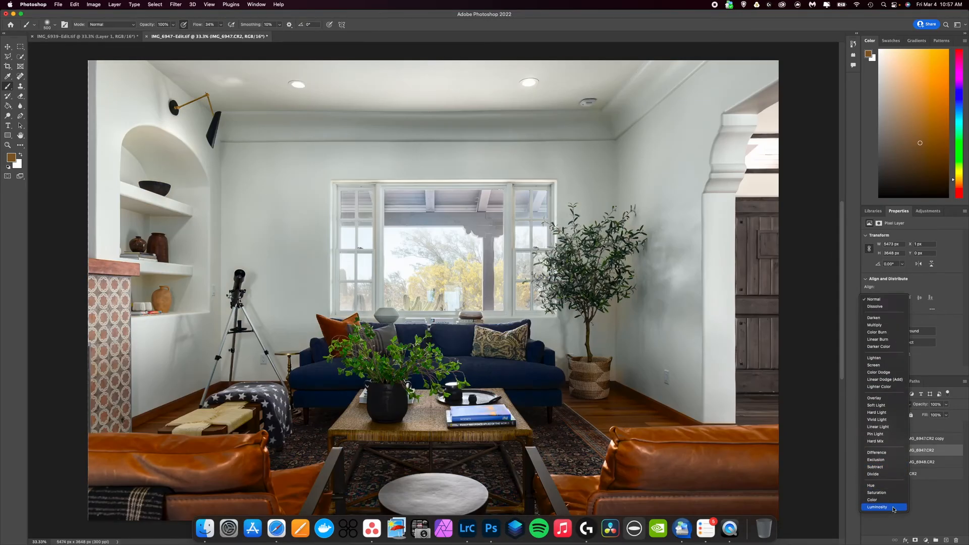
pyautogui.click(893, 506)
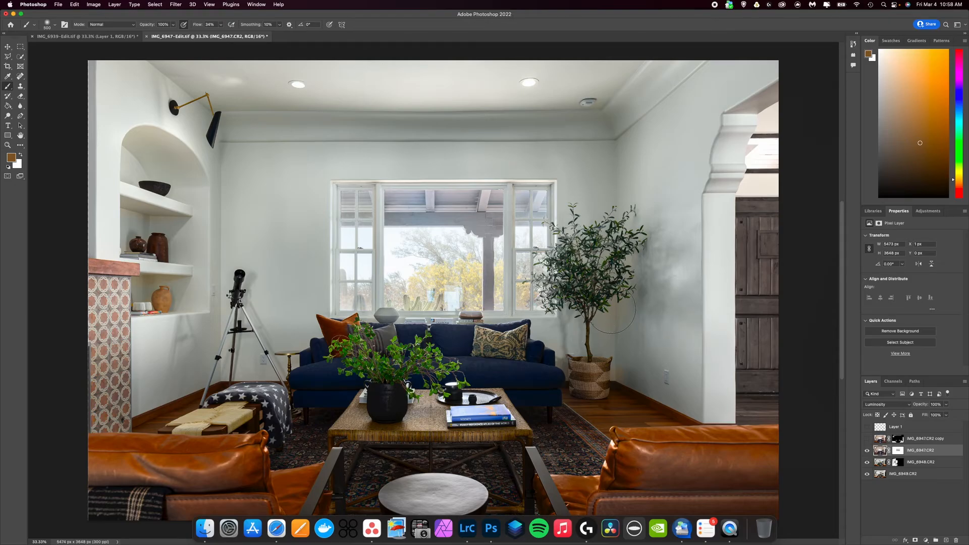
pyautogui.click(868, 439)
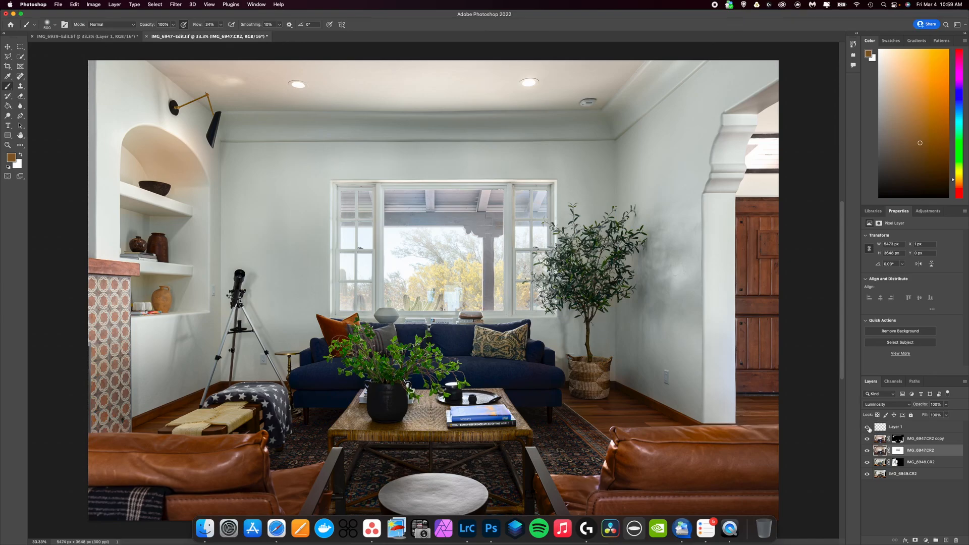
pyautogui.click(868, 427)
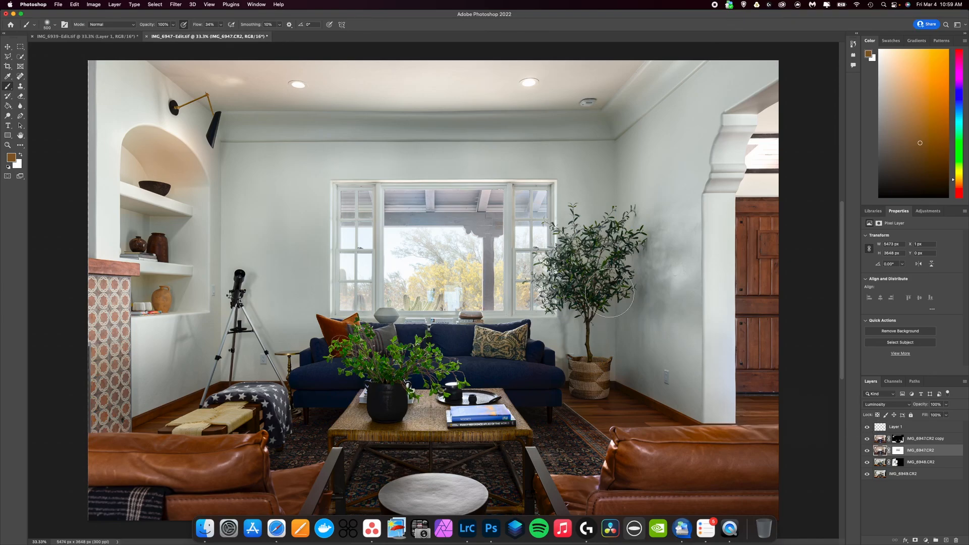